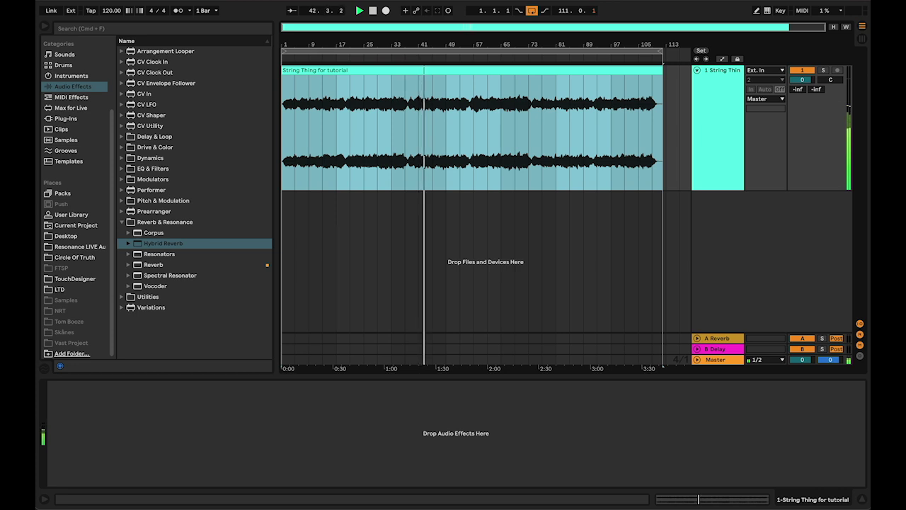
# Stop playback and split the string audio clip at the quiet gap at bar 20.
pyautogui.press('space')
pyautogui.scroll(10, 330, 113)
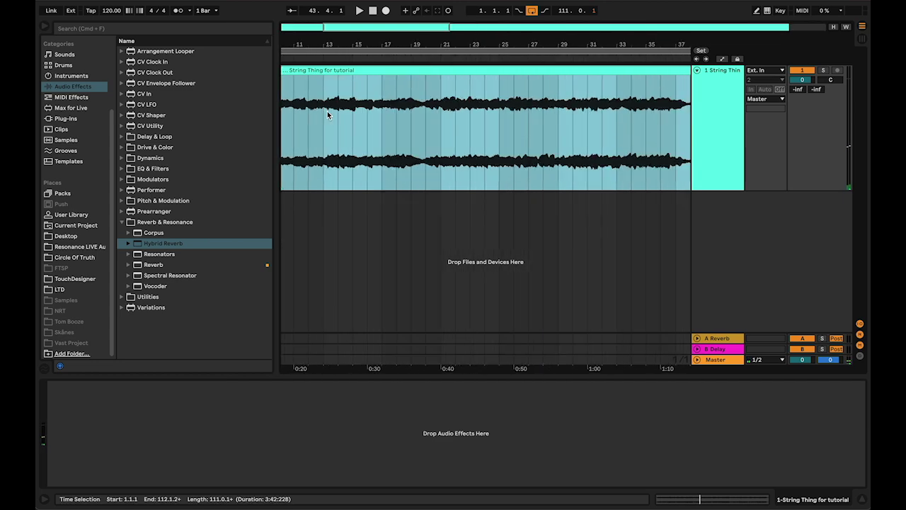
pyautogui.scroll(-10, 388, 109)
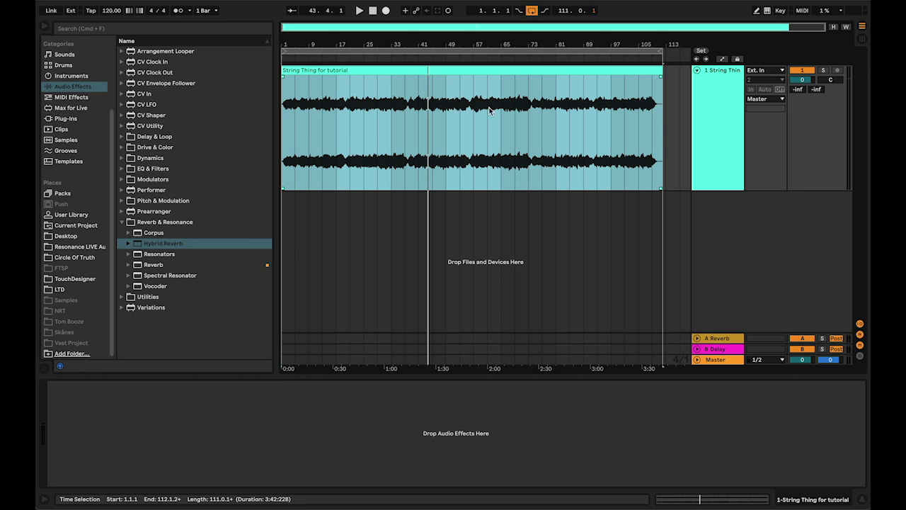
pyautogui.scroll(10, 334, 121)
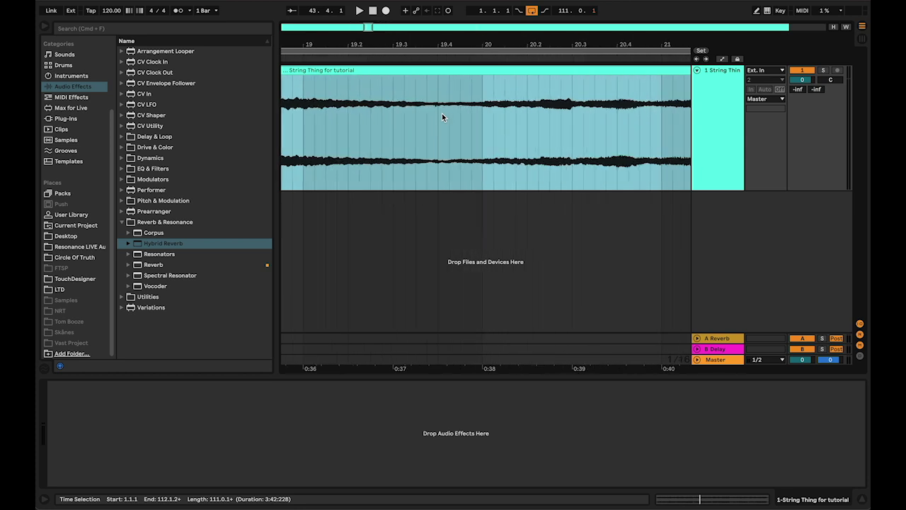
pyautogui.click(444, 116)
pyautogui.scroll(5, 451, 118)
pyautogui.click(480, 121)
pyautogui.press('space')
pyautogui.press('space')
pyautogui.press('space')
pyautogui.click(482, 113)
pyautogui.press('super+e')
# Audition the string audio around the next quiet gap and split the clip there at bar 38.
pyautogui.scroll(-12, 483, 121)
pyautogui.press('space')
pyautogui.press('space')
pyautogui.click(407, 120)
pyautogui.press('space')
pyautogui.scroll(8, 416, 120)
pyautogui.scroll(5, 417, 121)
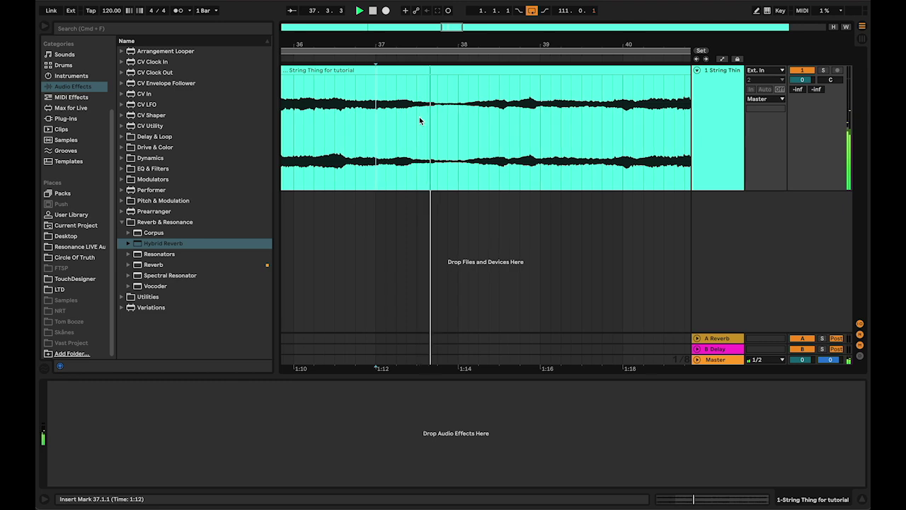
pyautogui.click(459, 120)
pyautogui.press('space')
pyautogui.press('super+e')
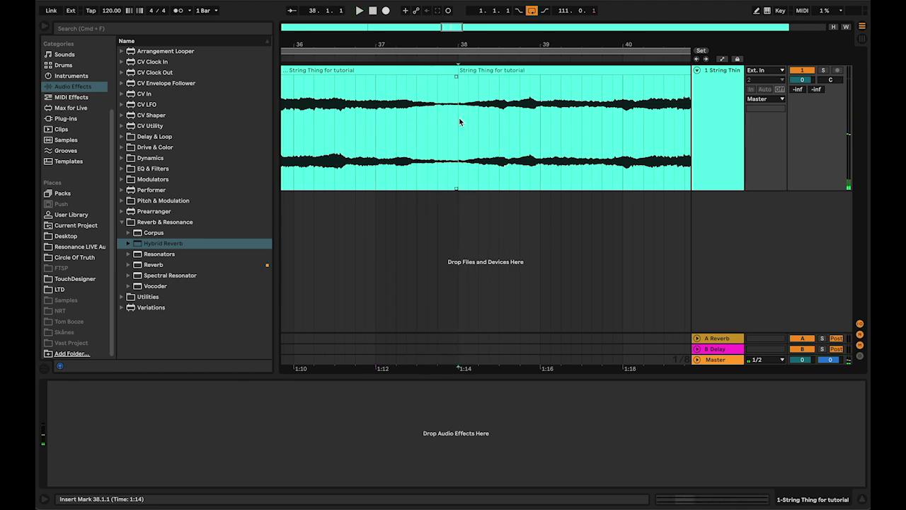
# Consolidate the string clip section between bars 20 and 38 into its own audio clip.
pyautogui.scroll(-3, 459, 118)
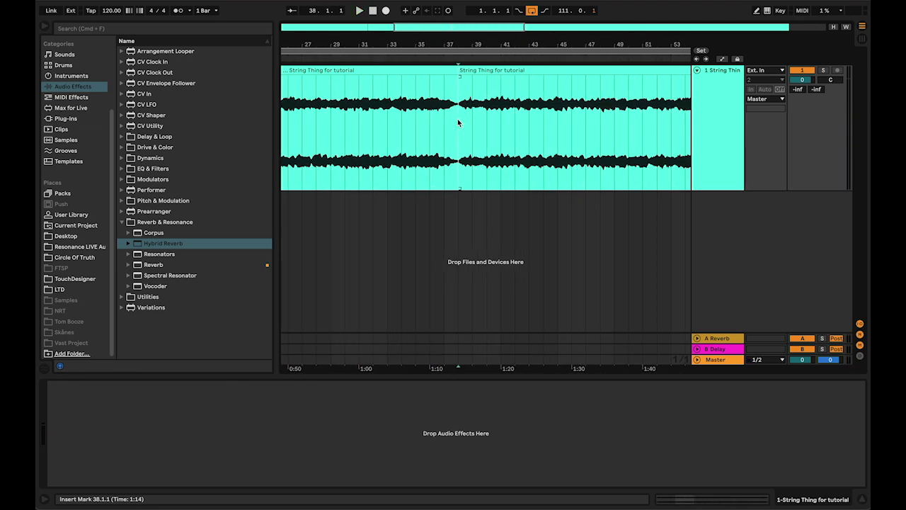
pyautogui.scroll(-5, 451, 123)
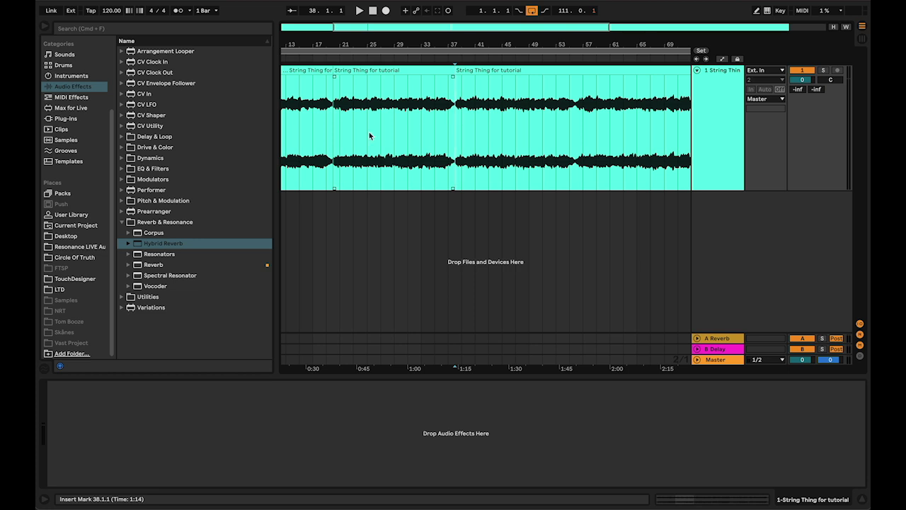
pyautogui.click(374, 68)
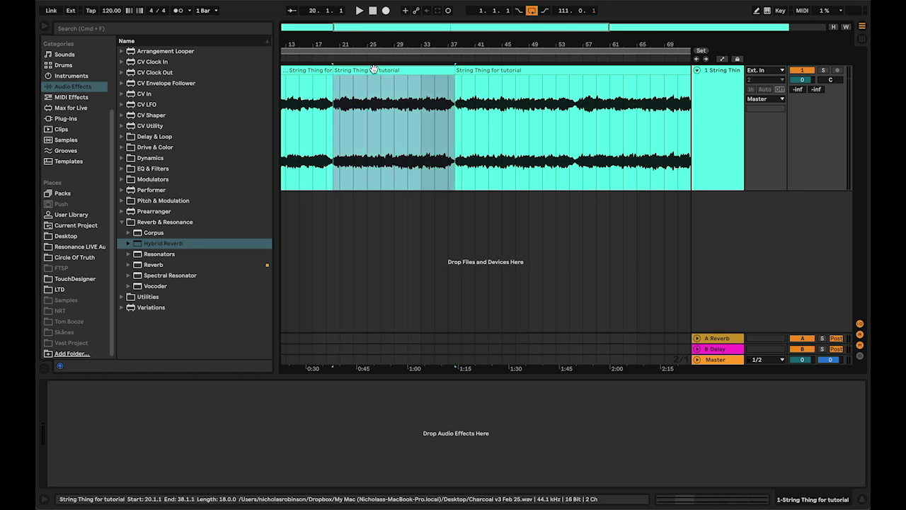
pyautogui.scroll(5, 369, 129)
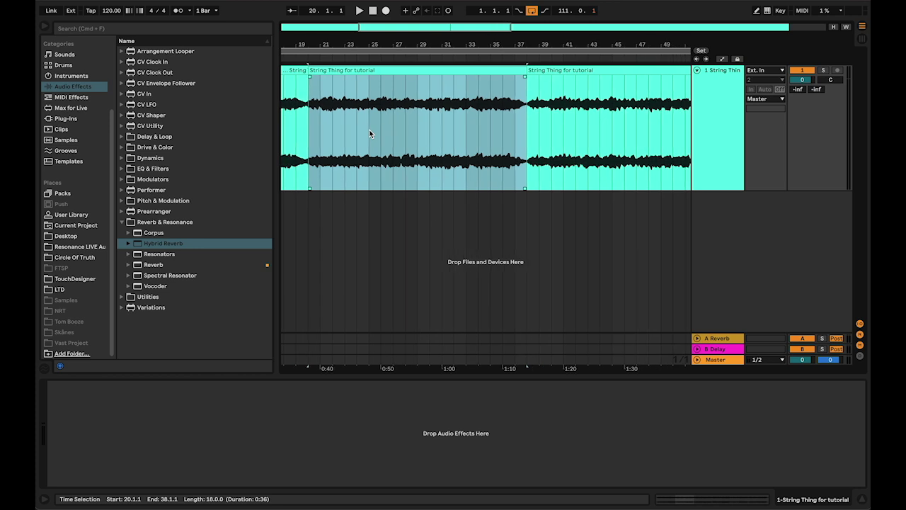
pyautogui.press('super+j')
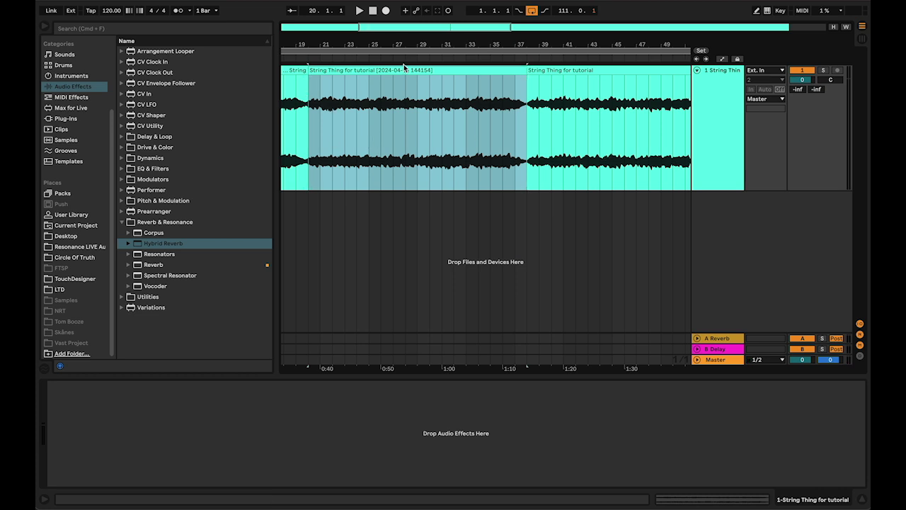
# Load Granulator II from the M4L Granulator II pack onto a new track and increase that track's height.
pyautogui.click(88, 195)
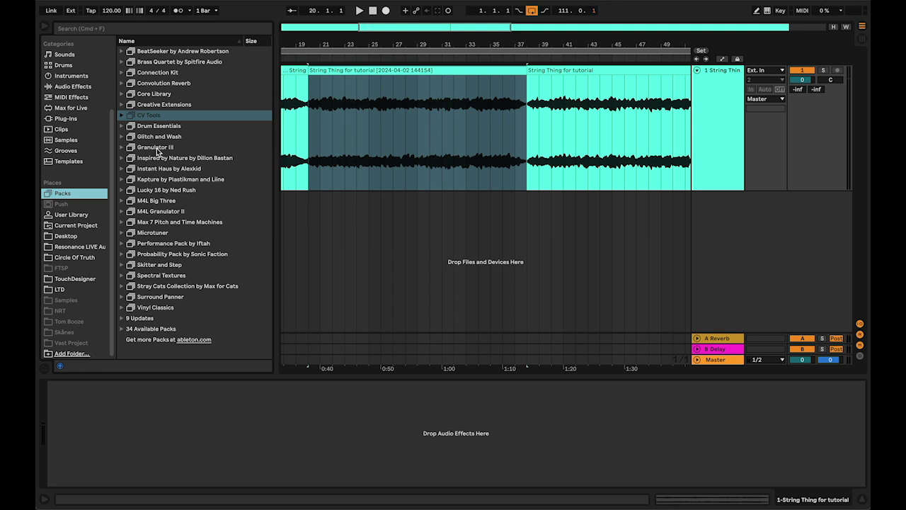
pyautogui.click(121, 212)
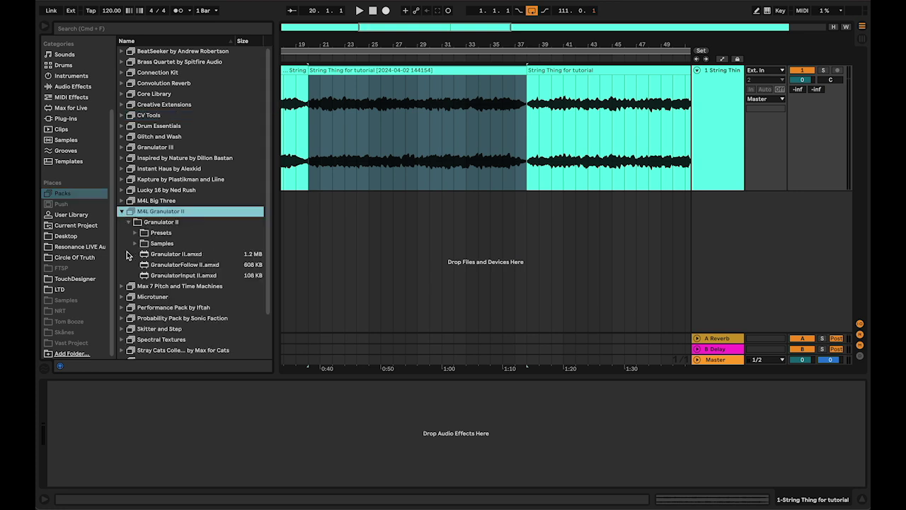
pyautogui.click(180, 256)
pyautogui.moveTo(161, 258); pyautogui.dragTo(402, 242)
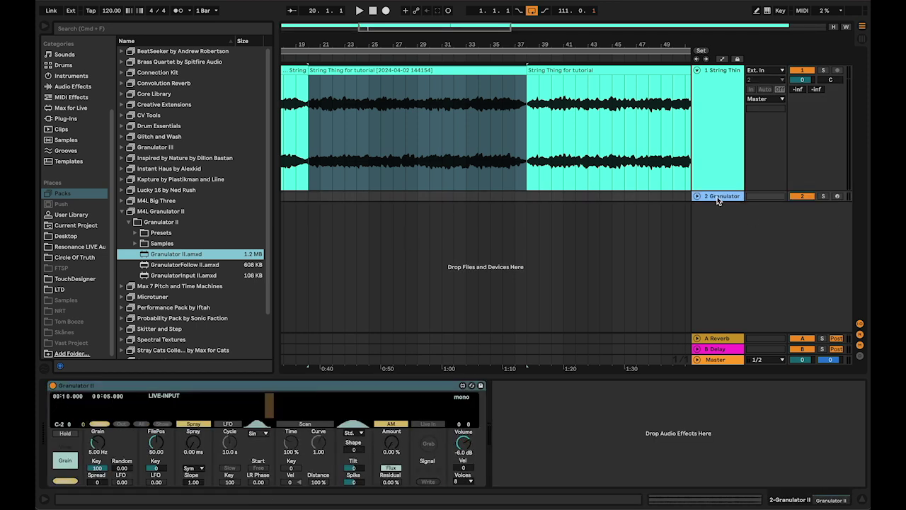
pyautogui.moveTo(719, 199); pyautogui.dragTo(722, 245)
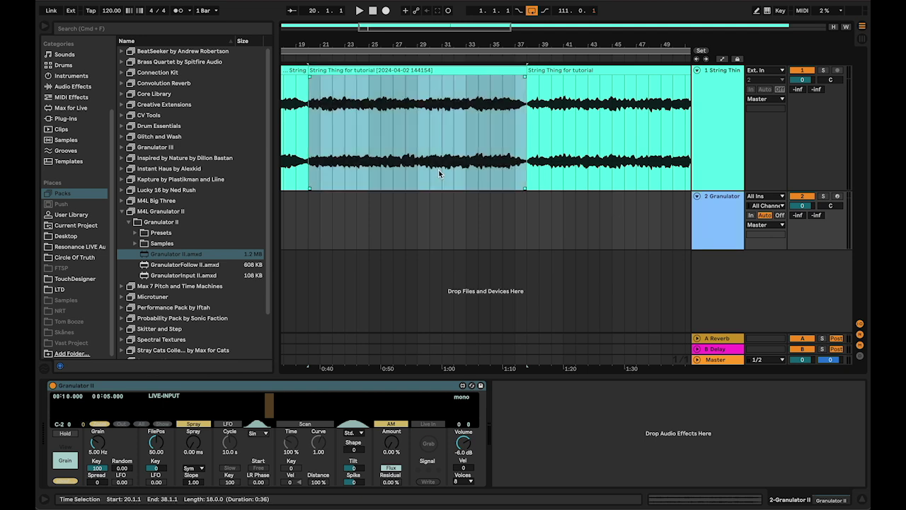
# Load the consolidated string clip into Granulator II as its sample.
pyautogui.click(385, 70)
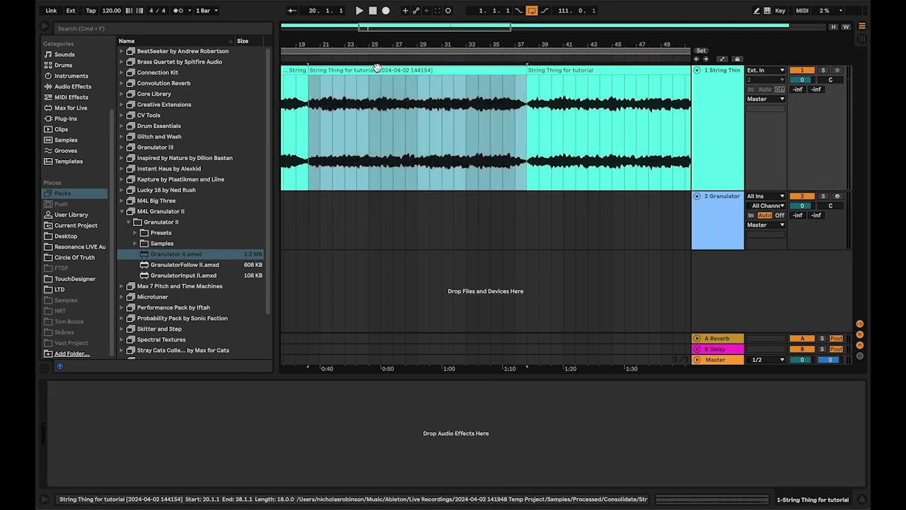
pyautogui.click(726, 211)
pyautogui.moveTo(362, 71); pyautogui.dragTo(177, 405)
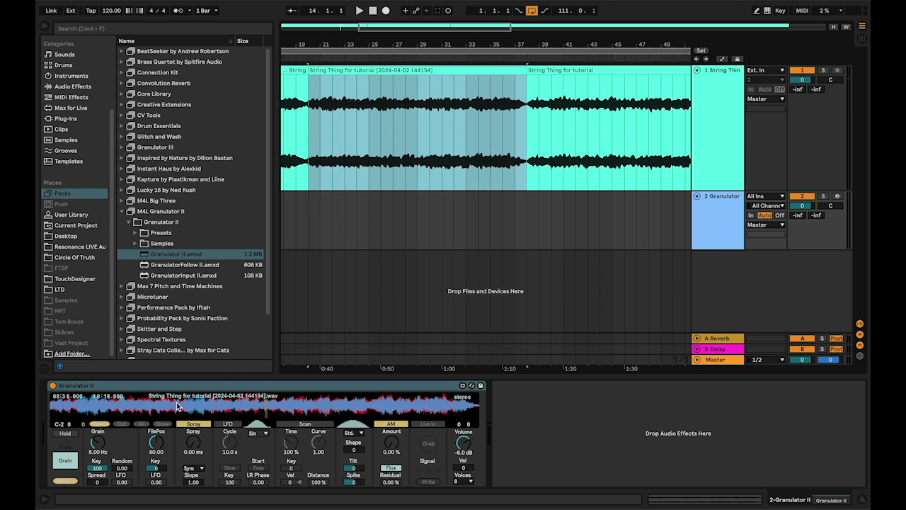
# Create a MIDI clip on the Granulator track from bar 20 to 38 and fill it with one C3 note extended by Legato.
pyautogui.moveTo(310, 210); pyautogui.dragTo(526, 227)
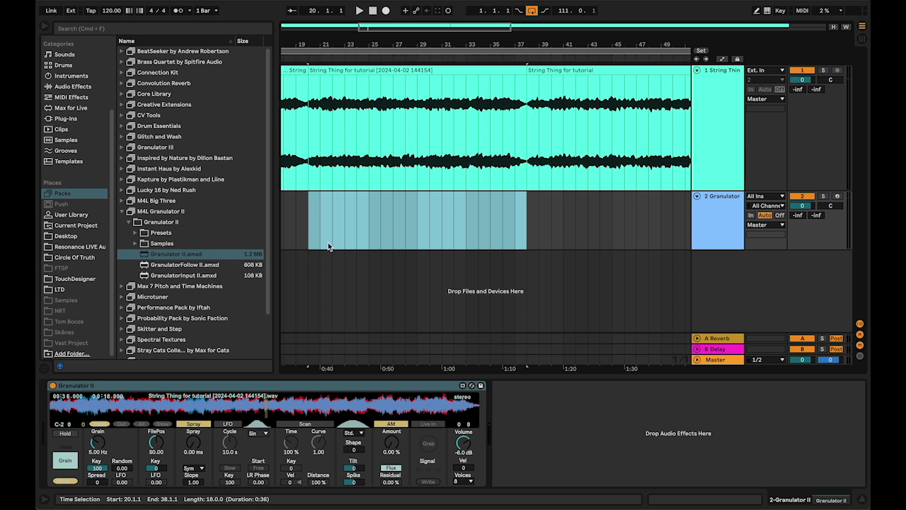
pyautogui.press('super+shift+m')
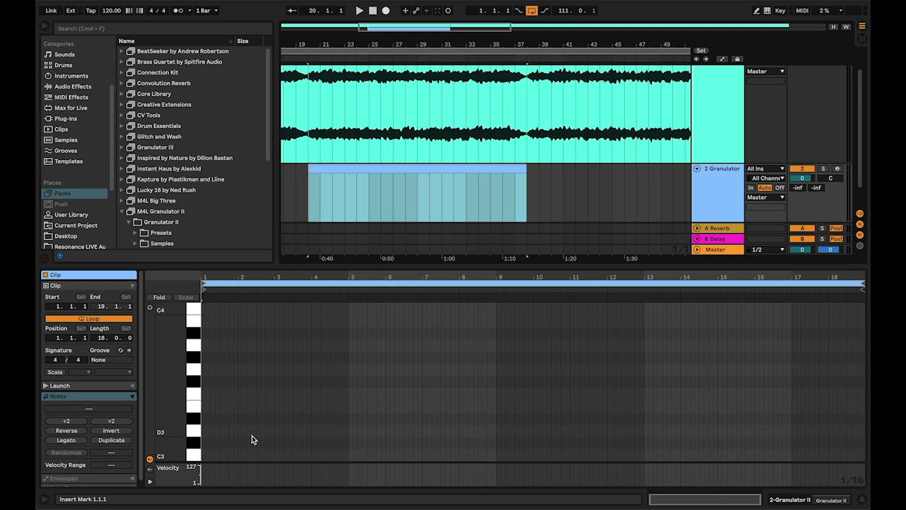
pyautogui.scroll(-1, 252, 435)
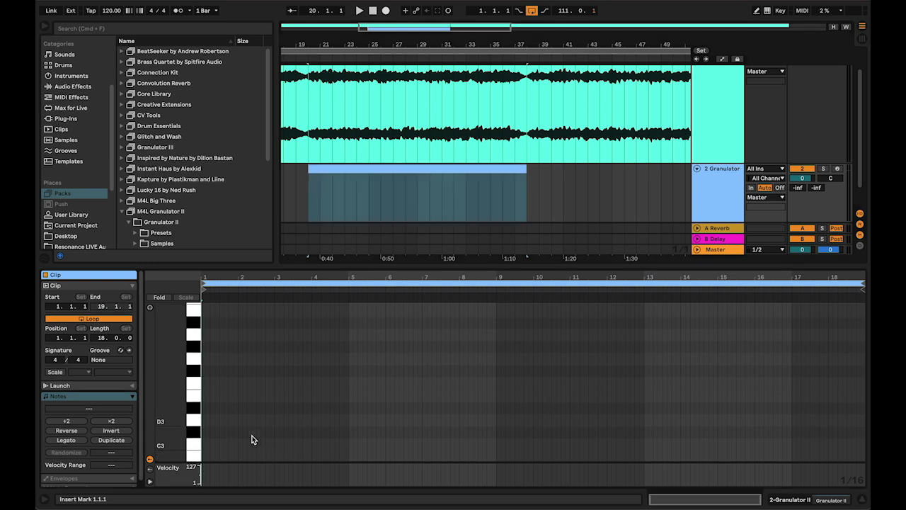
pyautogui.doubleClick(202, 441)
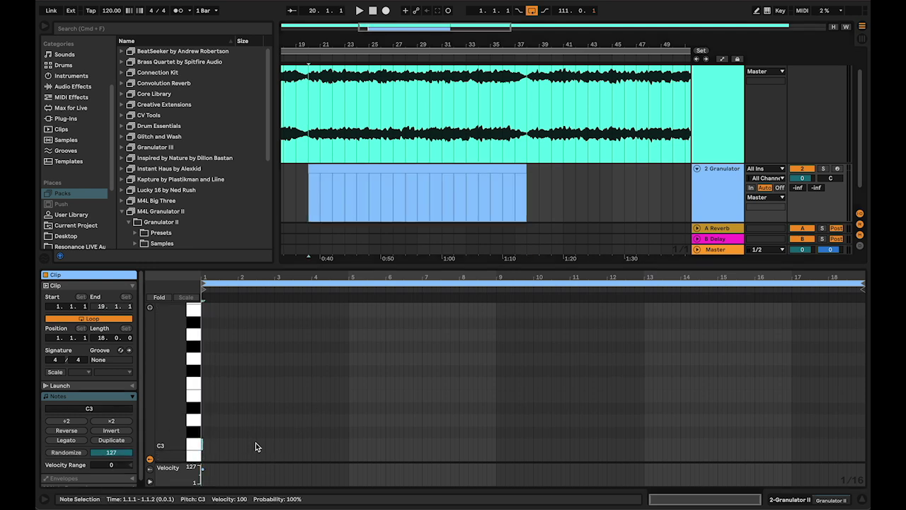
pyautogui.scroll(-3, 256, 442)
pyautogui.scroll(5, 340, 399)
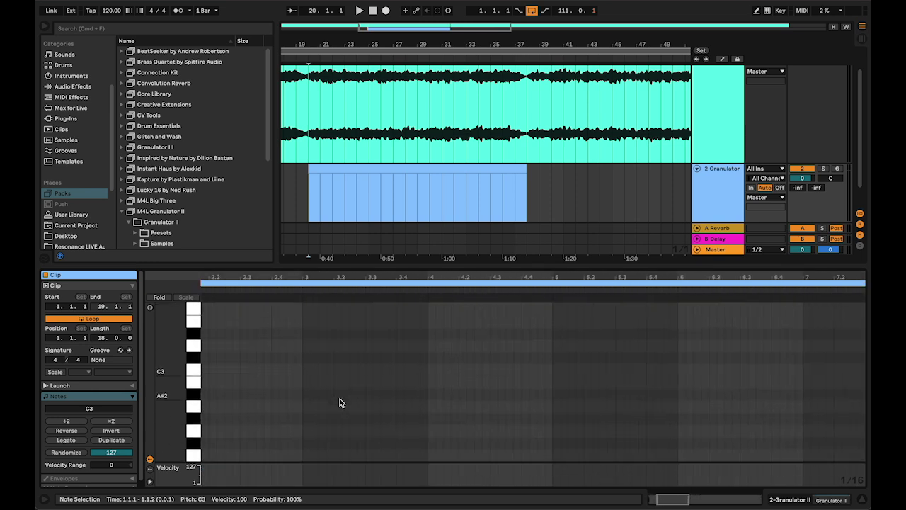
pyautogui.scroll(-6, 340, 399)
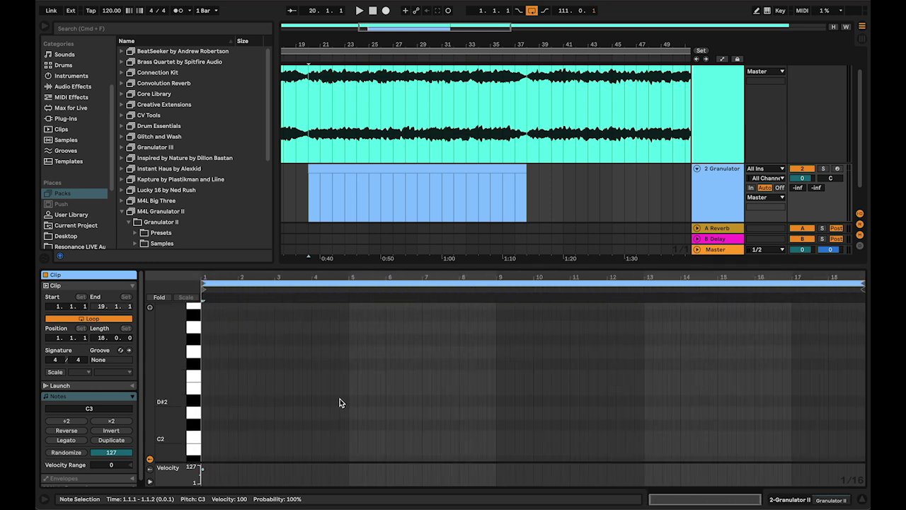
pyautogui.click(66, 441)
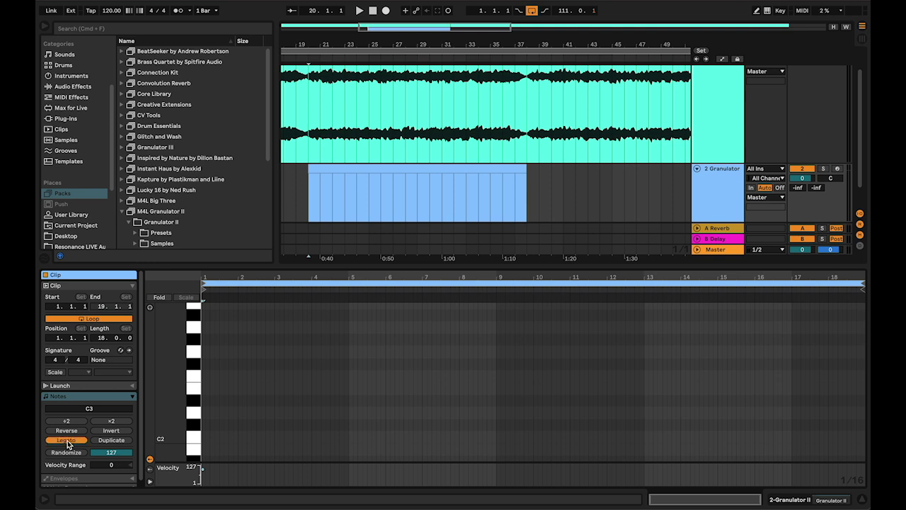
pyautogui.scroll(3, 282, 415)
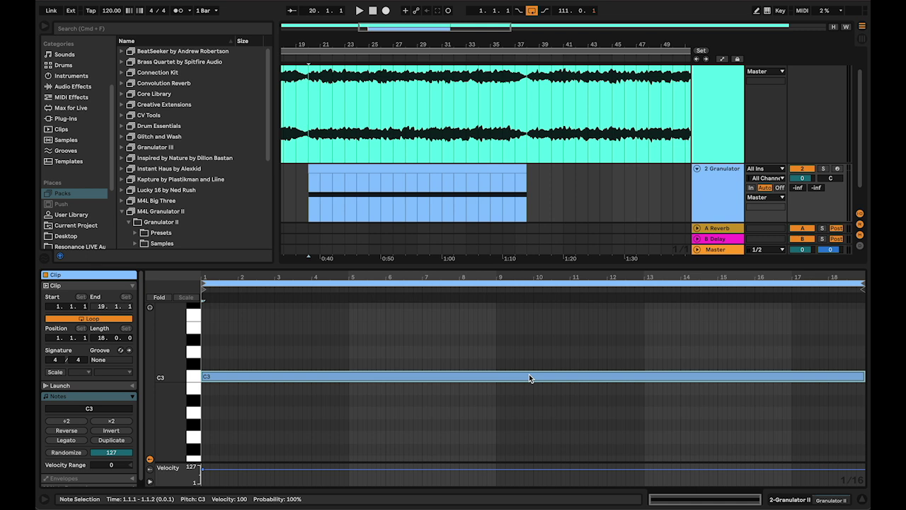
# Solo the Granulator track and audition its MIDI clip with the loop set from bar 20 to 38.
pyautogui.click(532, 169)
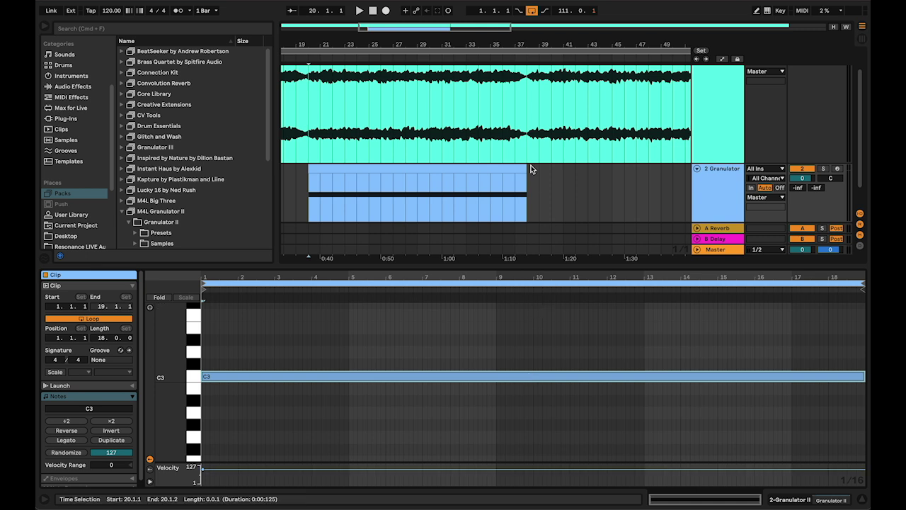
pyautogui.click(823, 169)
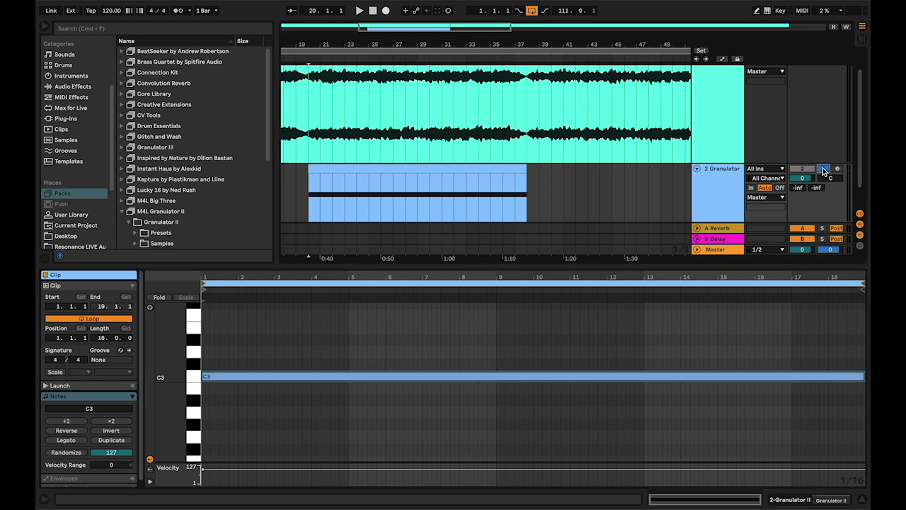
pyautogui.click(466, 170)
pyautogui.press('super+l')
pyautogui.press('space')
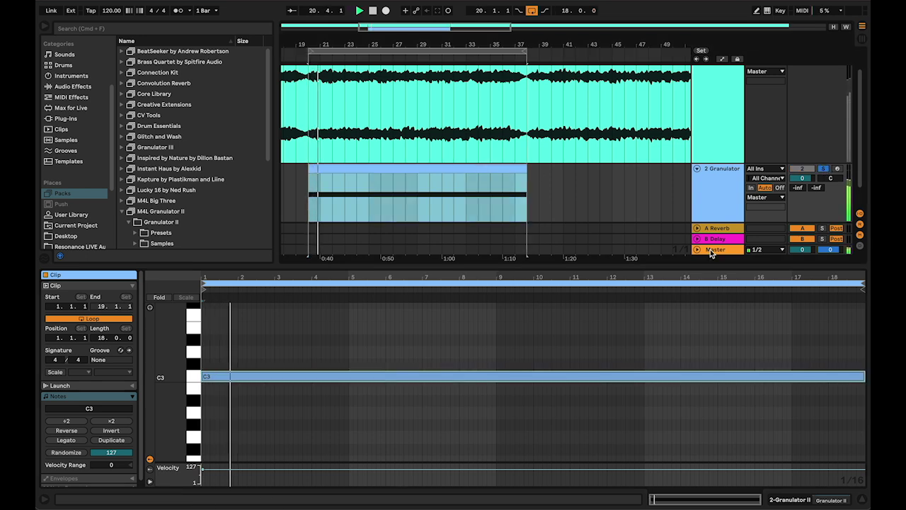
pyautogui.press('space')
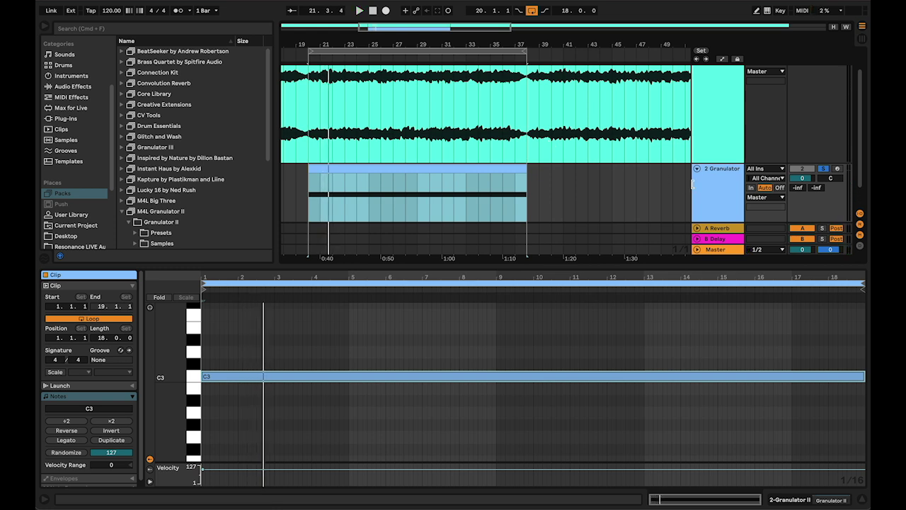
# Show the Granulator II device and, during playback, try a Grain rate of 27.8 Hz before setting it to 5.74 Hz.
pyautogui.click(828, 500)
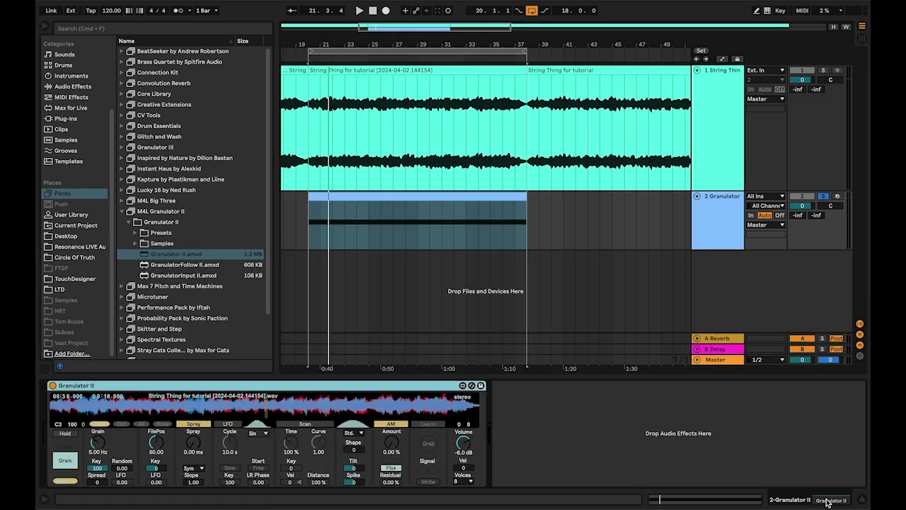
pyautogui.press('space')
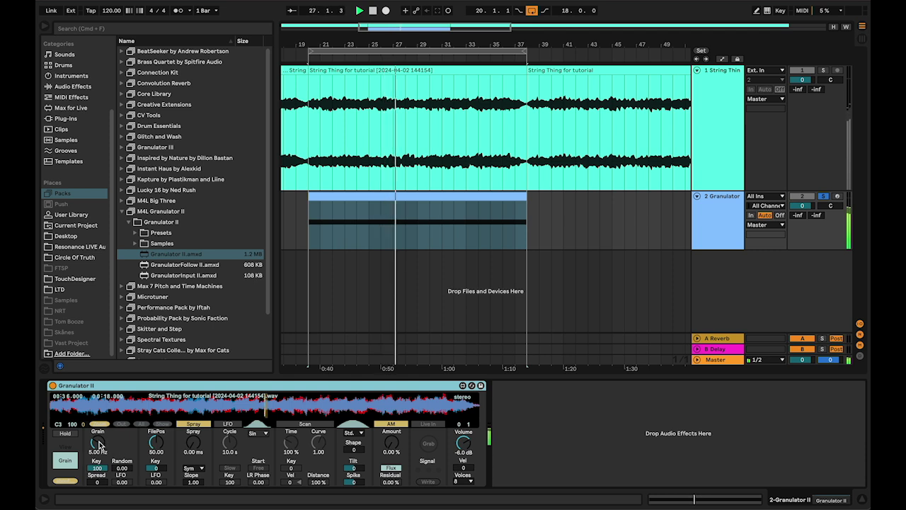
pyautogui.moveTo(99, 445); pyautogui.dragTo(99, 468)
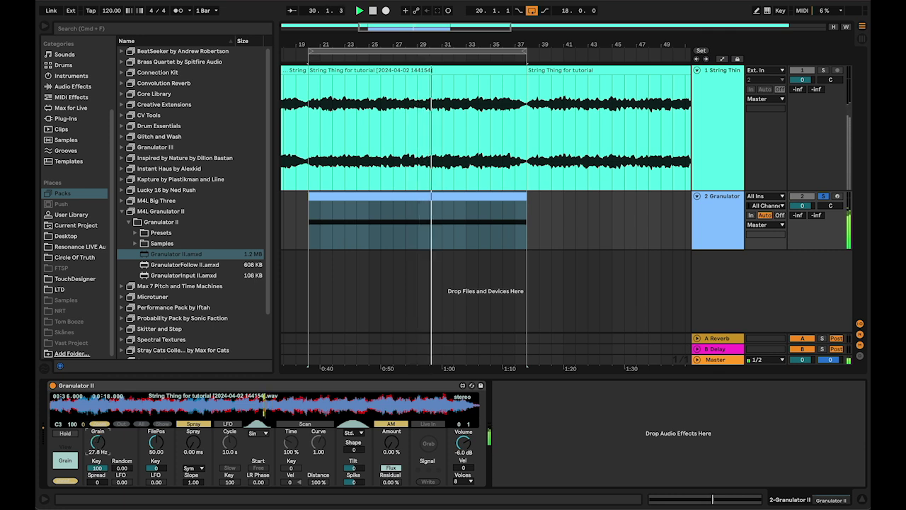
pyautogui.moveTo(100, 445); pyautogui.dragTo(100, 467)
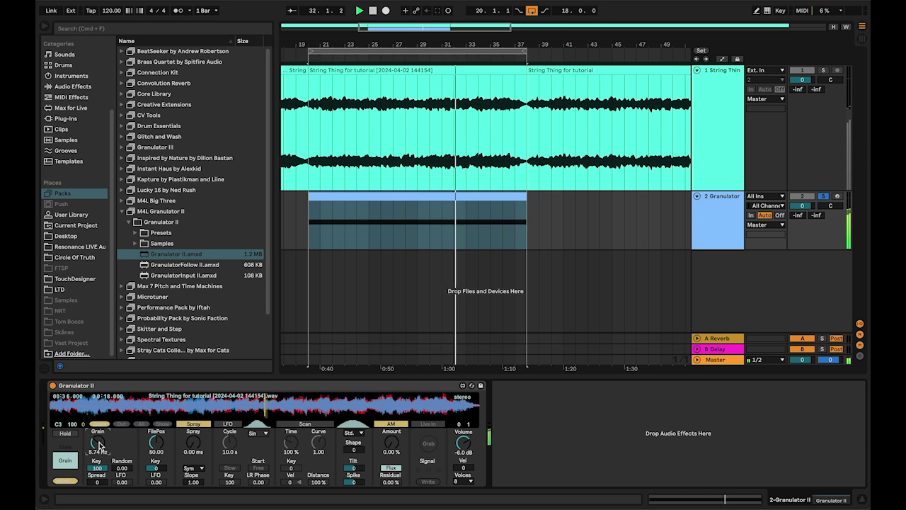
# Try the Fall grain envelope in Granulator II, then set the envelope type to Rise.
pyautogui.click(359, 433)
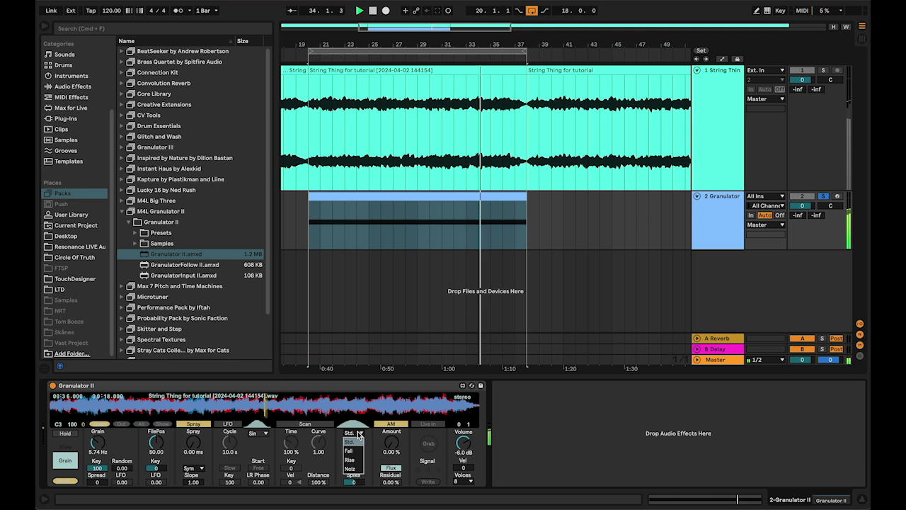
pyautogui.click(356, 450)
pyautogui.moveTo(356, 448); pyautogui.dragTo(356, 441)
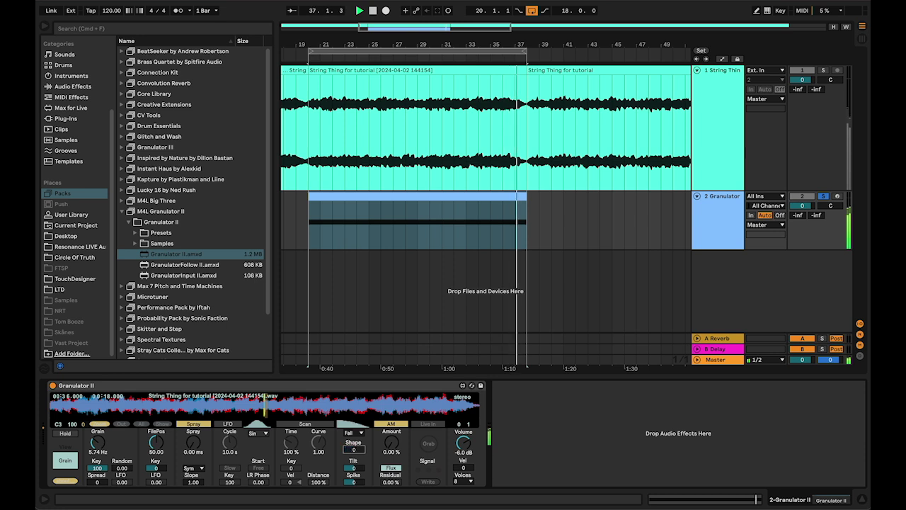
pyautogui.click(358, 433)
pyautogui.click(351, 459)
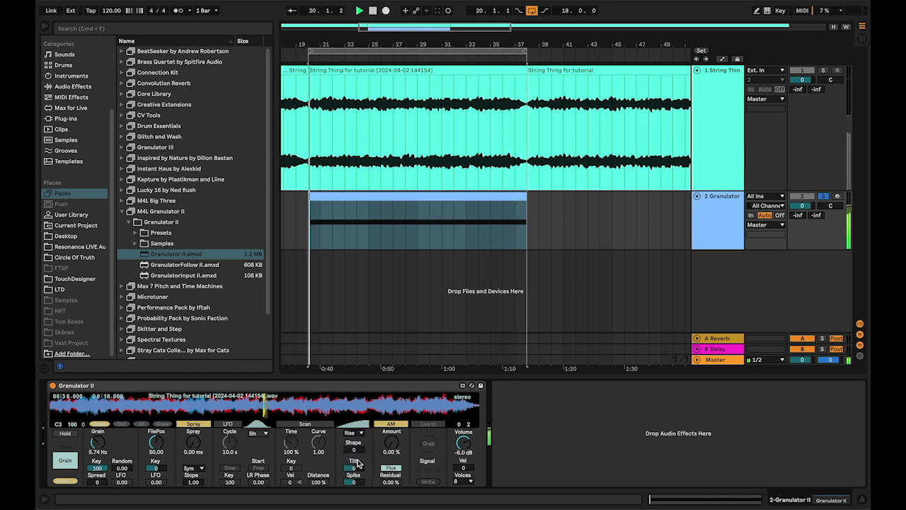
# Try the Noiz grain envelope, set the type to Std., and try a Shape of 45 before returning it to 0.
pyautogui.click(358, 434)
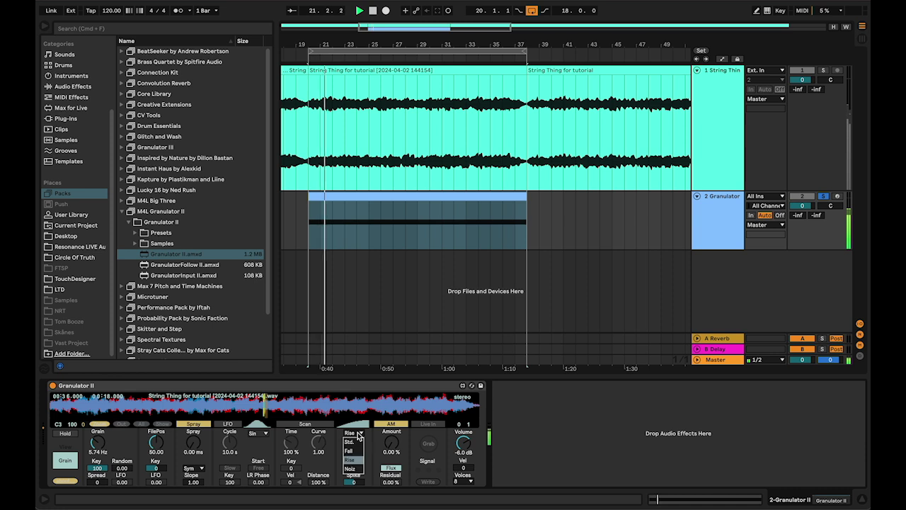
pyautogui.click(352, 469)
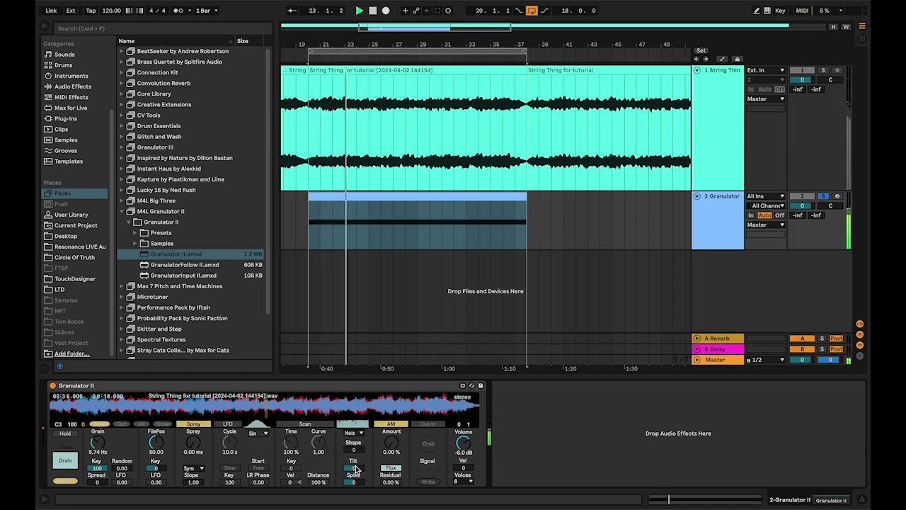
pyautogui.click(354, 432)
pyautogui.click(357, 444)
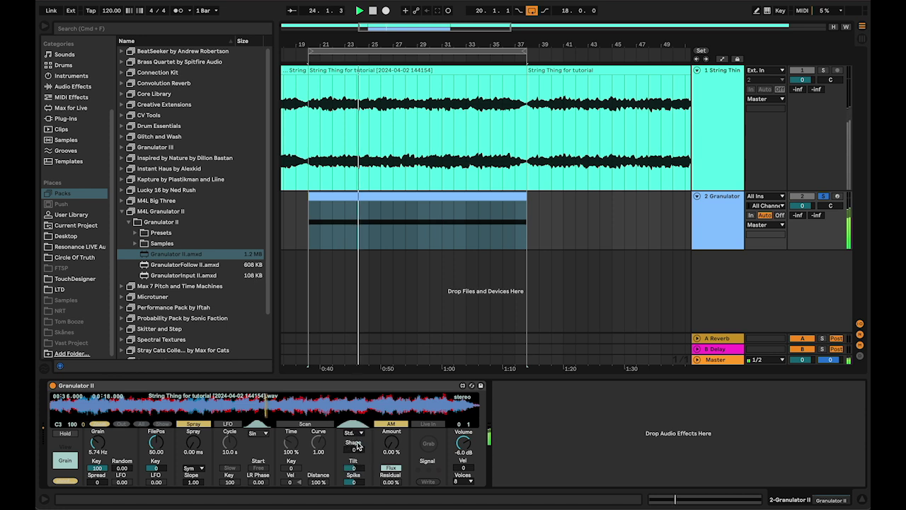
pyautogui.moveTo(354, 449); pyautogui.dragTo(354, 435)
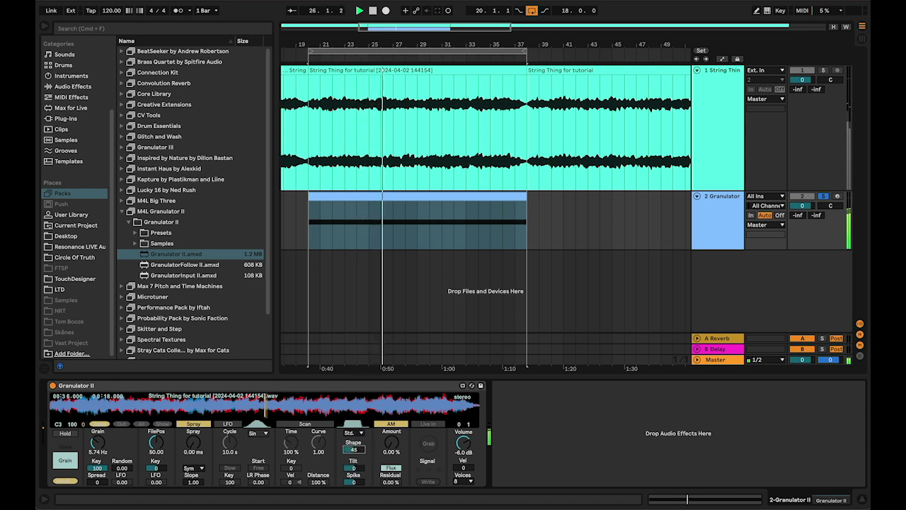
pyautogui.moveTo(354, 440); pyautogui.dragTo(354, 449)
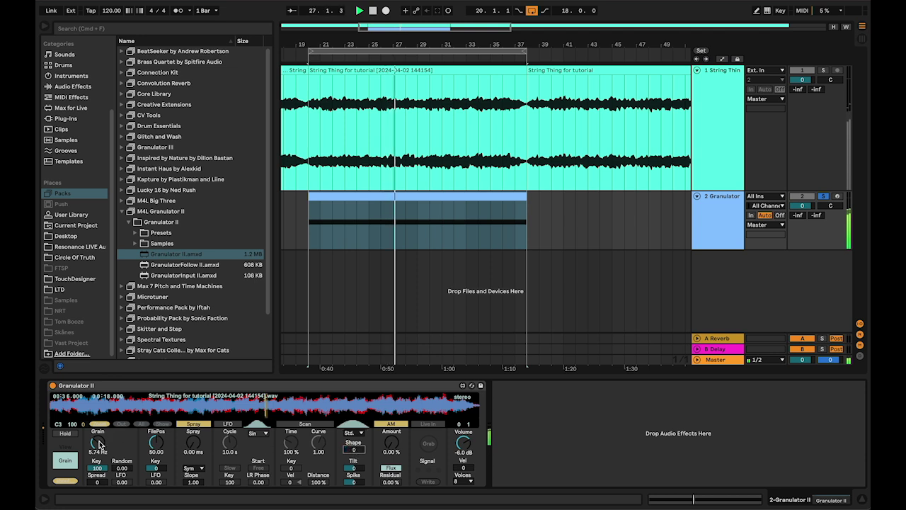
# Set the Grain rate to 5.36 Hz and try FilePos at 25.89 and 20.87 before setting it to 34.65.
pyautogui.click(98, 444)
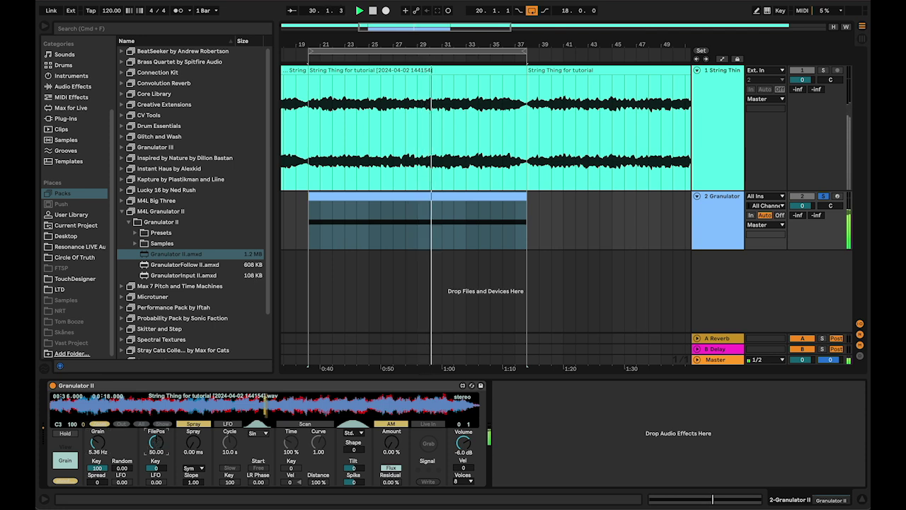
pyautogui.moveTo(156, 443)
pyautogui.mouseDown()
pyautogui.moveTo(155, 434)
pyautogui.moveTo(156, 471)
pyautogui.mouseUp()
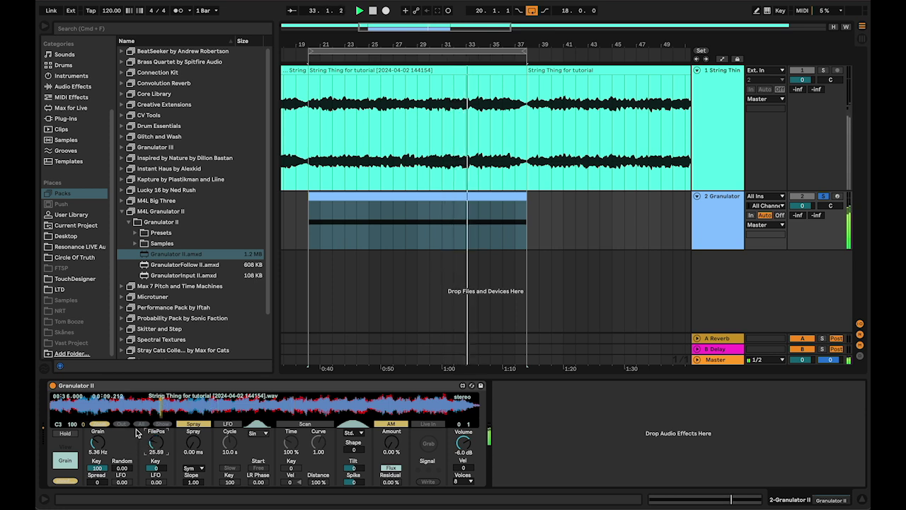
pyautogui.moveTo(156, 443); pyautogui.dragTo(156, 451)
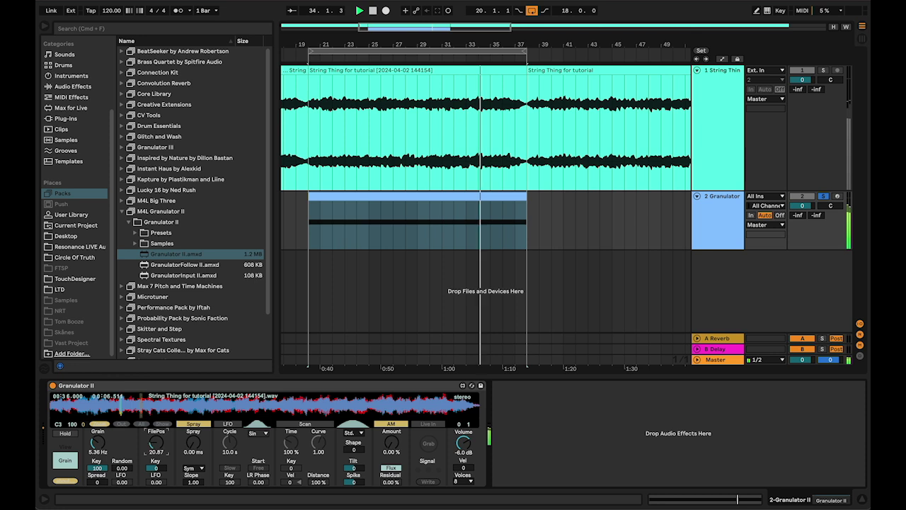
pyautogui.moveTo(156, 443)
pyautogui.mouseDown()
pyautogui.moveTo(156, 414)
pyautogui.moveTo(156, 453)
pyautogui.moveTo(154, 432)
pyautogui.mouseUp()
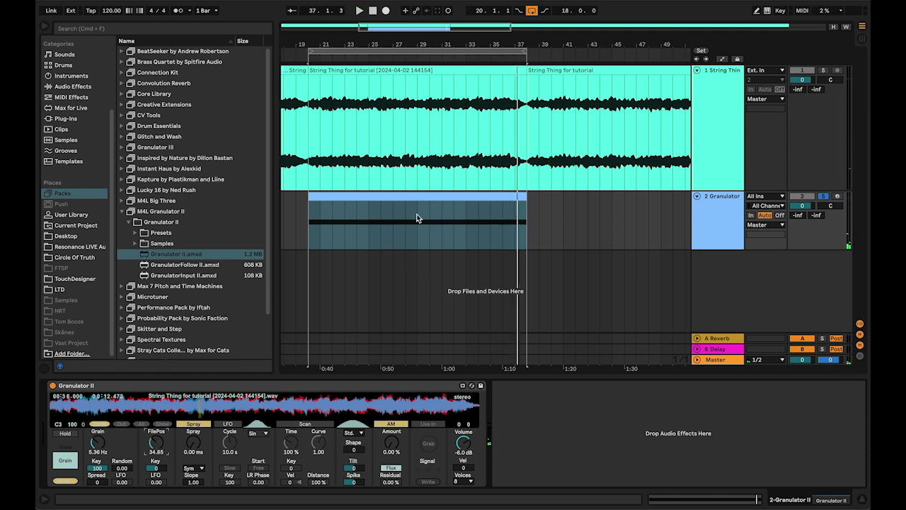
# Show automation, draw a FilePos ramp rising from minimum at bar 20 to maximum at bar 38 on the Granulator track, and play it.
pyautogui.click(443, 202)
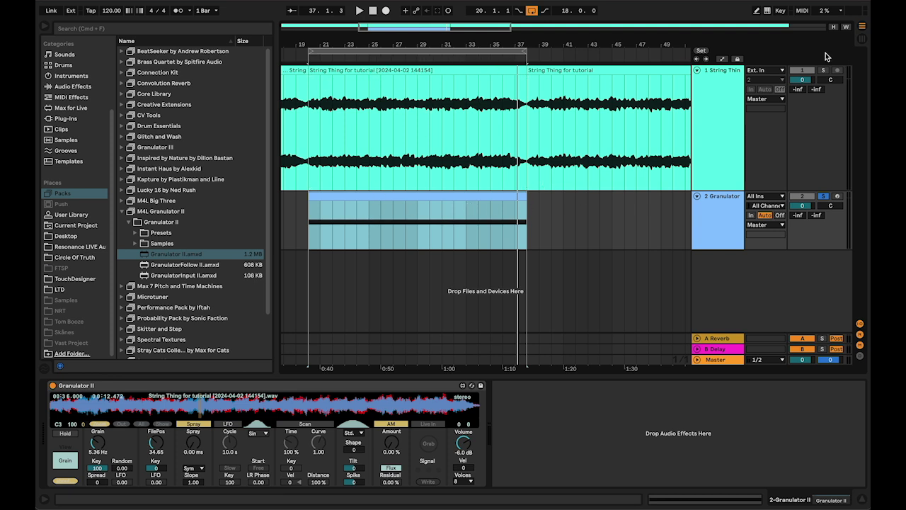
pyautogui.click(723, 60)
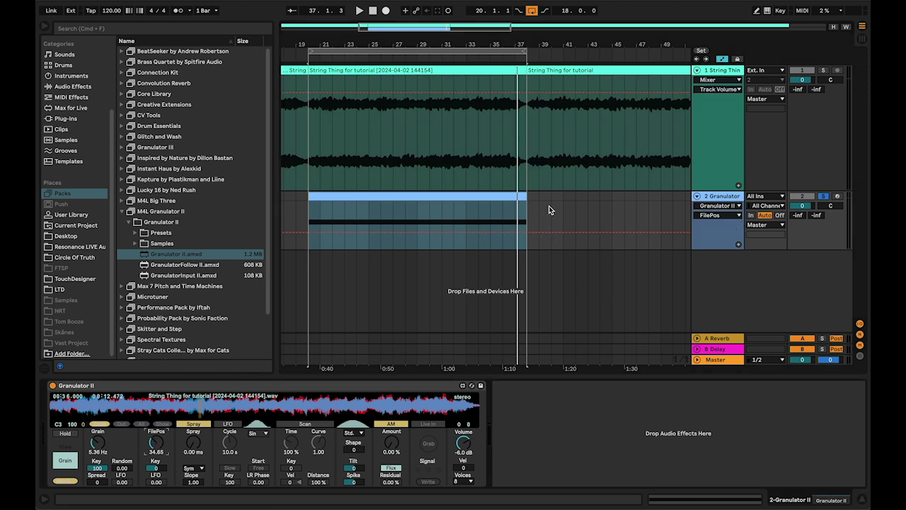
pyautogui.click(527, 233)
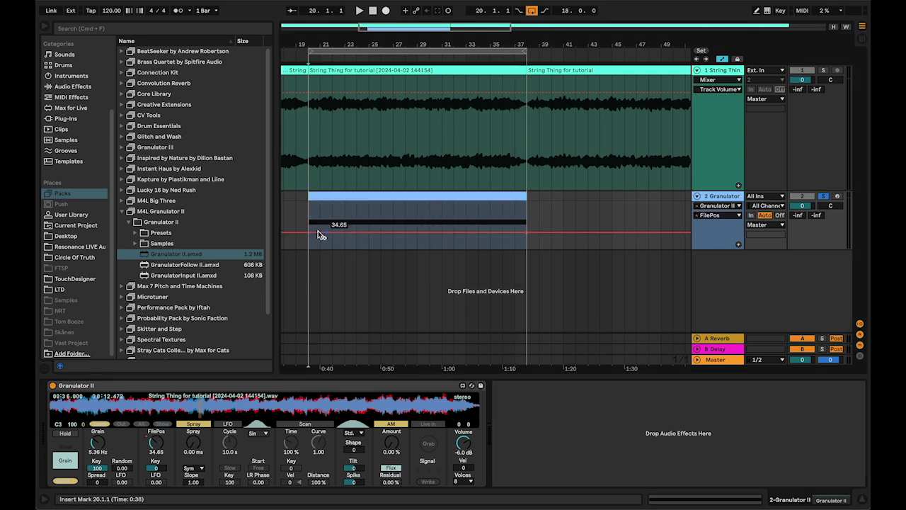
pyautogui.moveTo(525, 231); pyautogui.dragTo(525, 201)
pyautogui.press('space')
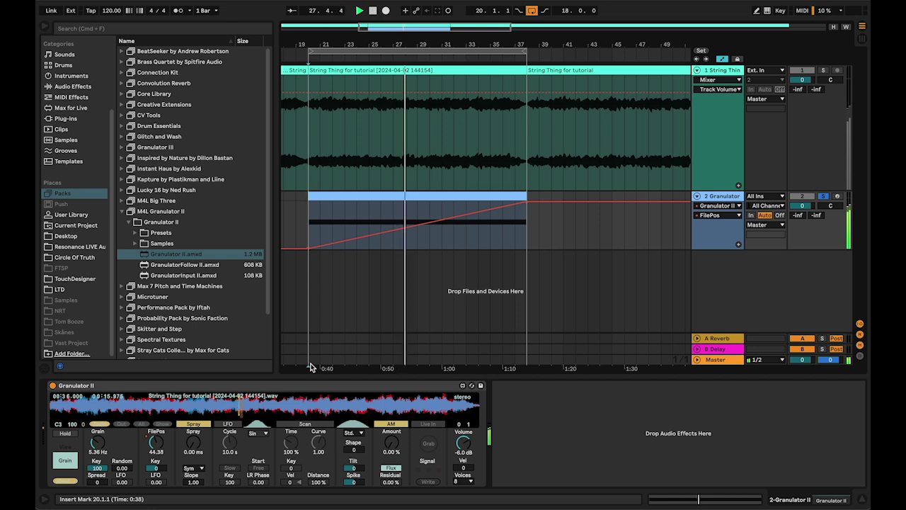
# During playback, try Grain at 11.3 Hz and Spray at 6.36 s, settling on 6.56 Hz and 433 ms.
pyautogui.moveTo(97, 442)
pyautogui.mouseDown()
pyautogui.moveTo(98, 396)
pyautogui.moveTo(97, 462)
pyautogui.moveTo(98, 426)
pyautogui.mouseUp()
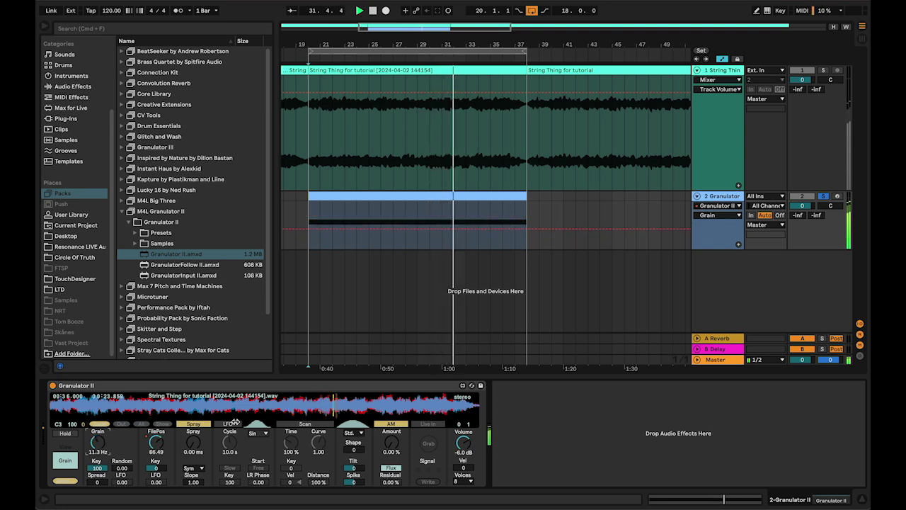
pyautogui.moveTo(98, 442); pyautogui.dragTo(98, 455)
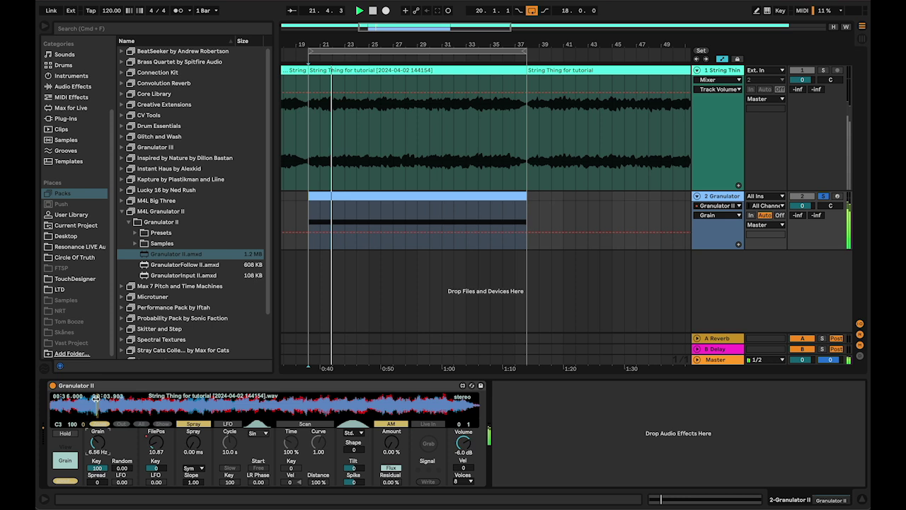
pyautogui.moveTo(199, 444); pyautogui.dragTo(199, 386)
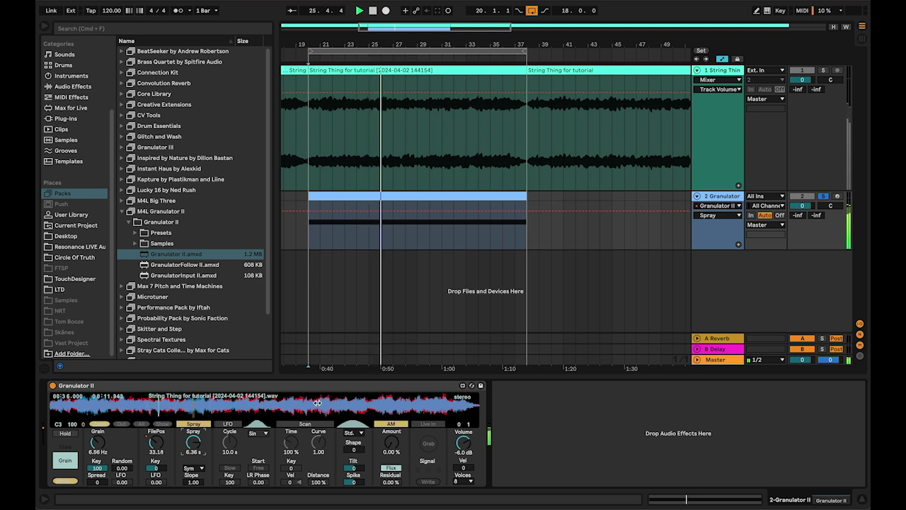
pyautogui.moveTo(193, 444)
pyautogui.mouseDown()
pyautogui.moveTo(192, 491)
pyautogui.moveTo(192, 475)
pyautogui.mouseUp()
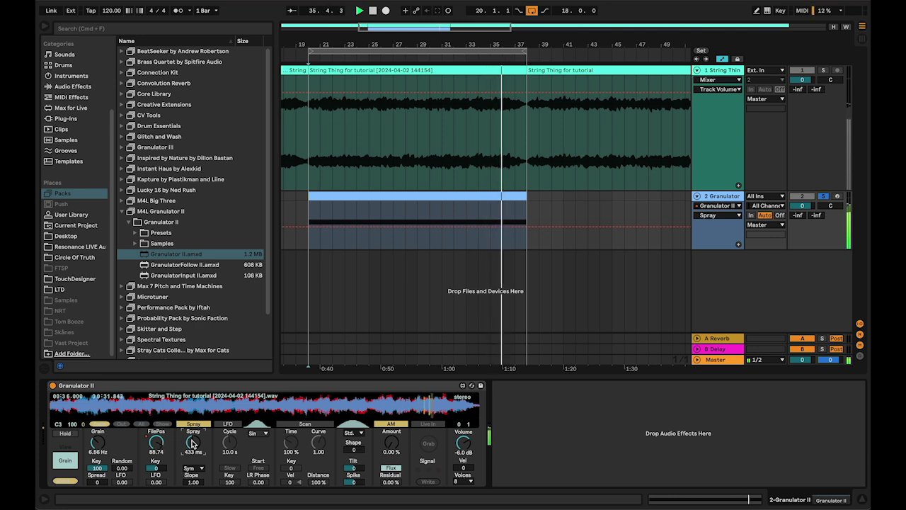
# Add the CV LFO device from the CV Tools pack after Granulator II on the Granulator track.
pyautogui.click(122, 211)
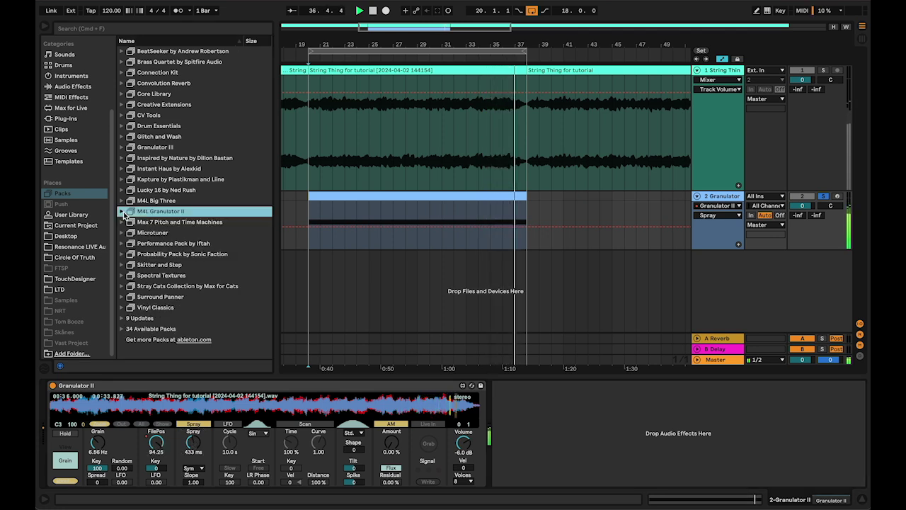
pyautogui.click(122, 116)
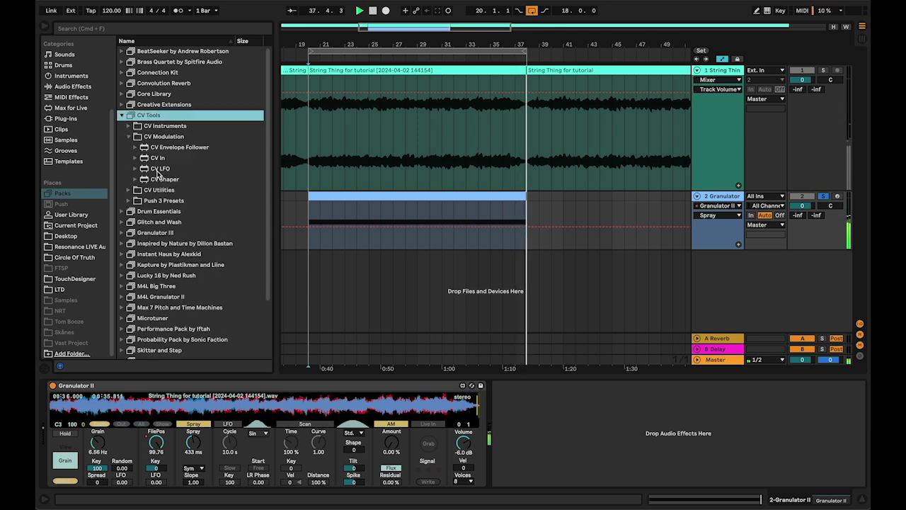
pyautogui.click(160, 168)
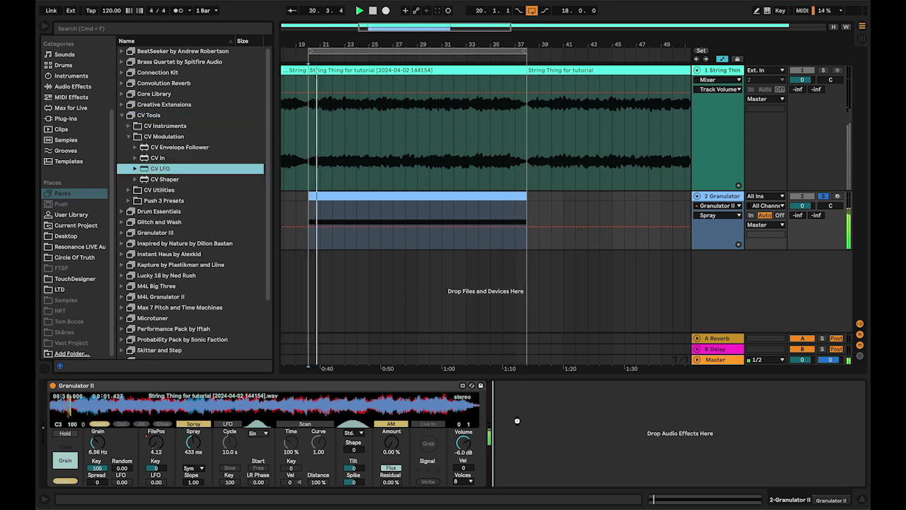
pyautogui.moveTo(517, 421); pyautogui.dragTo(517, 421)
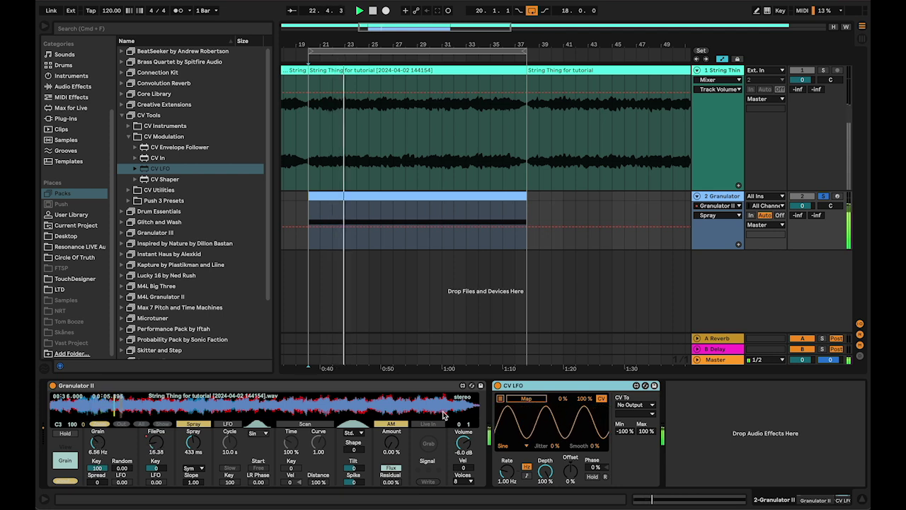
# Set the CV LFO waveform to Random and its rate to 4.69 Hz.
pyautogui.click(511, 446)
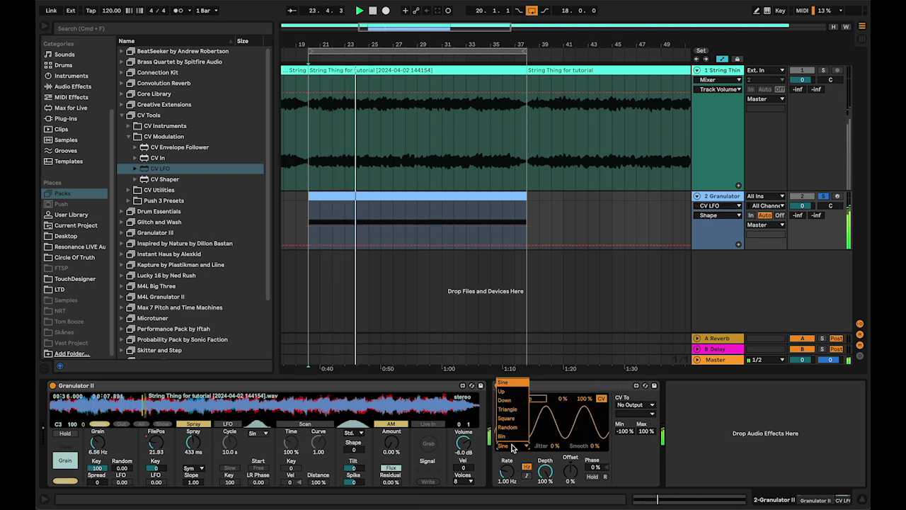
pyautogui.click(509, 427)
pyautogui.moveTo(506, 472); pyautogui.dragTo(506, 451)
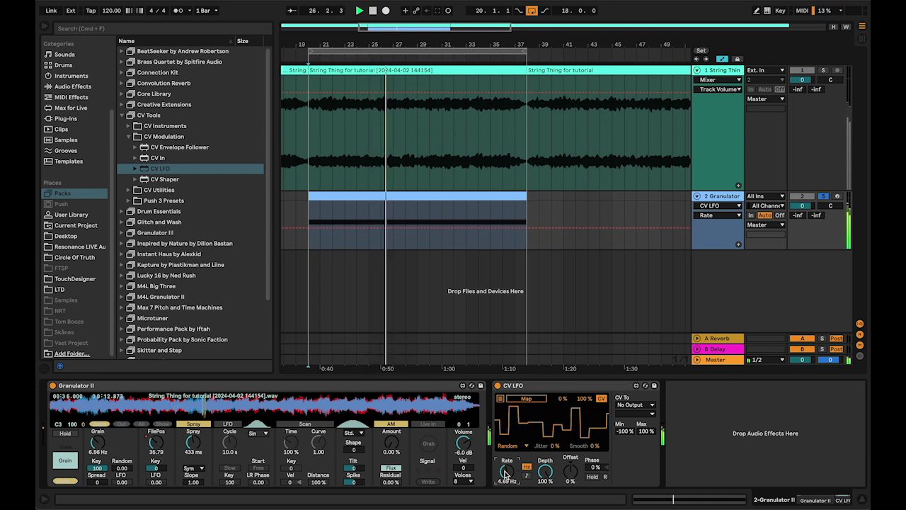
# Map the CV LFO to Granulator II's Grain rate with a 30% to 55% range, and set the LFO's Jitter to 27%.
pyautogui.click(528, 400)
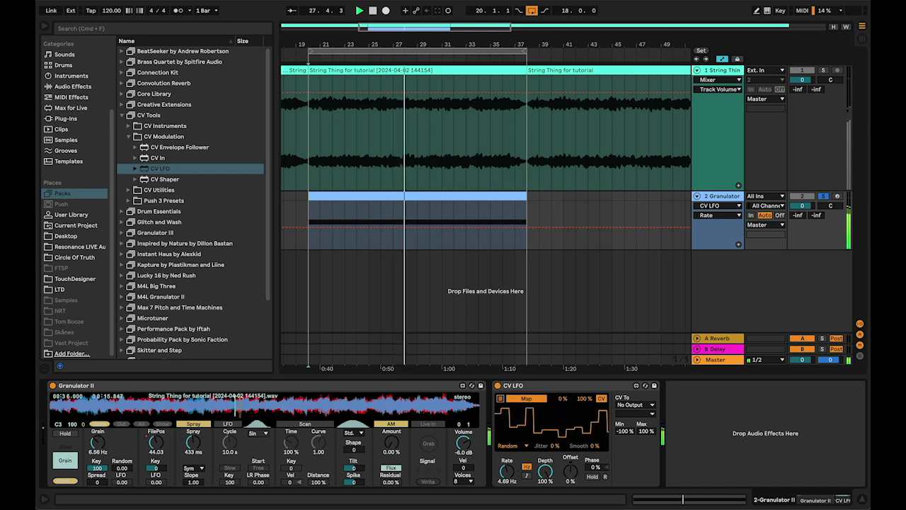
pyautogui.click(98, 443)
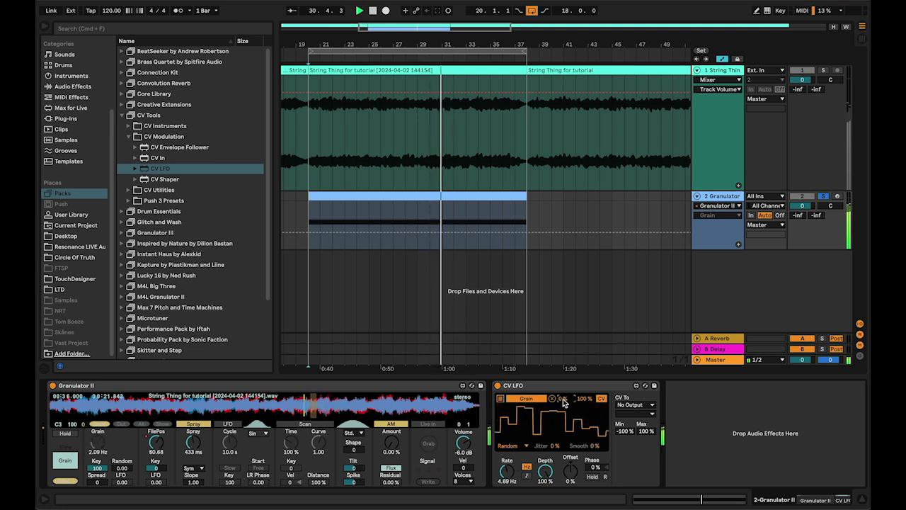
pyautogui.moveTo(564, 401); pyautogui.dragTo(586, 427)
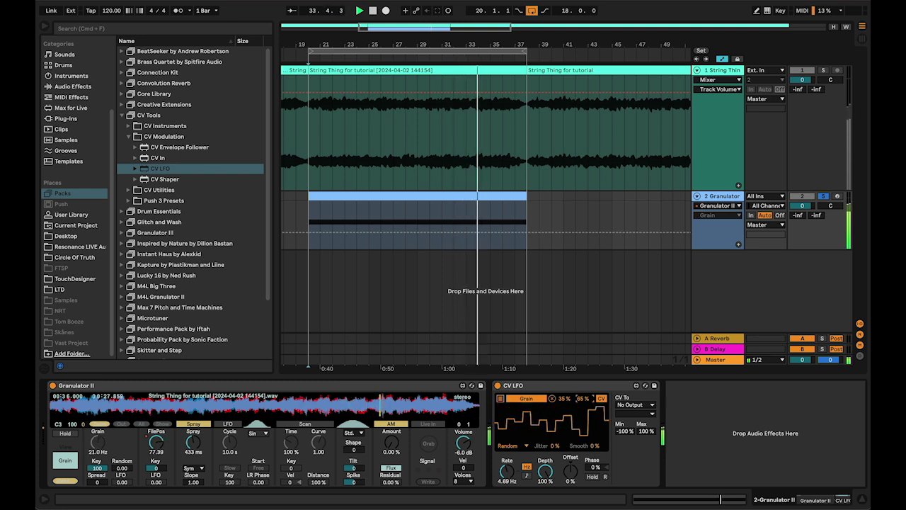
pyautogui.moveTo(565, 399); pyautogui.dragTo(564, 403)
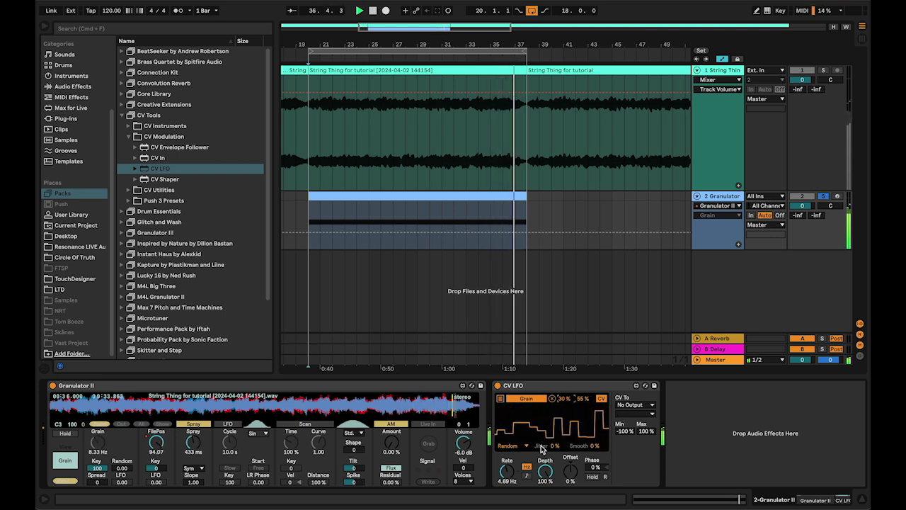
pyautogui.click(542, 448)
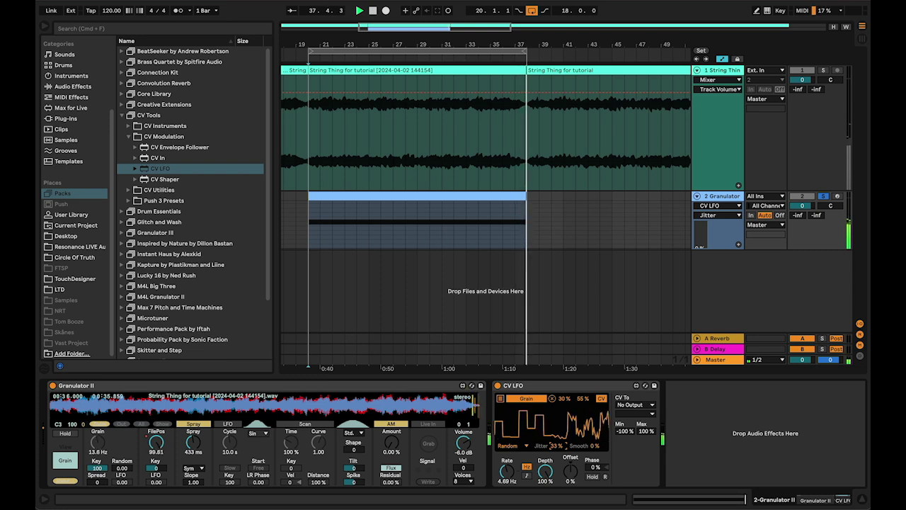
pyautogui.moveTo(558, 446); pyautogui.dragTo(557, 447)
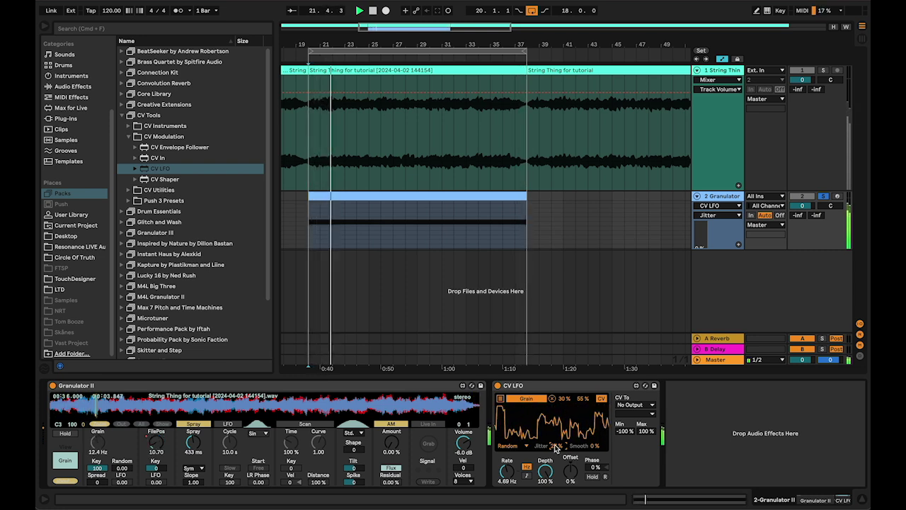
# Set Granulator II's grain envelope Shape to 26 and its Spike to 12.
pyautogui.moveTo(354, 449); pyautogui.dragTo(353, 432)
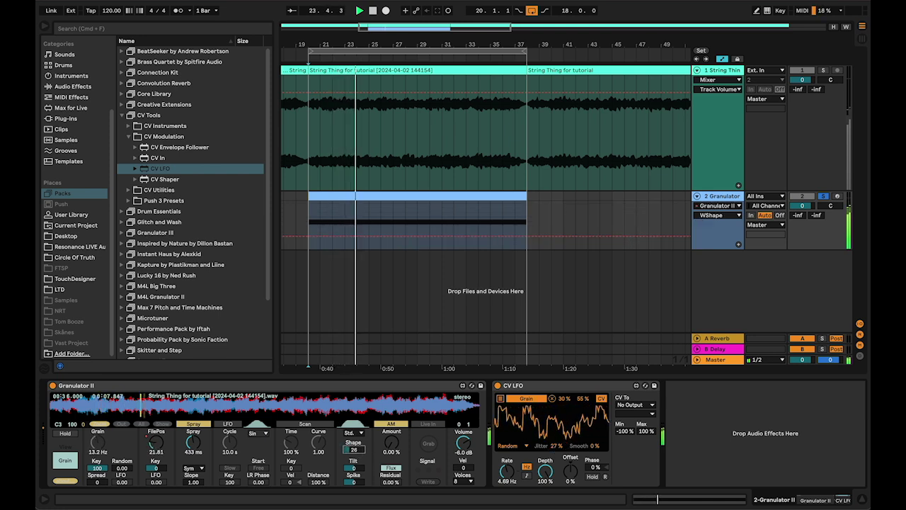
pyautogui.click(355, 482)
pyautogui.moveTo(355, 482); pyautogui.dragTo(355, 477)
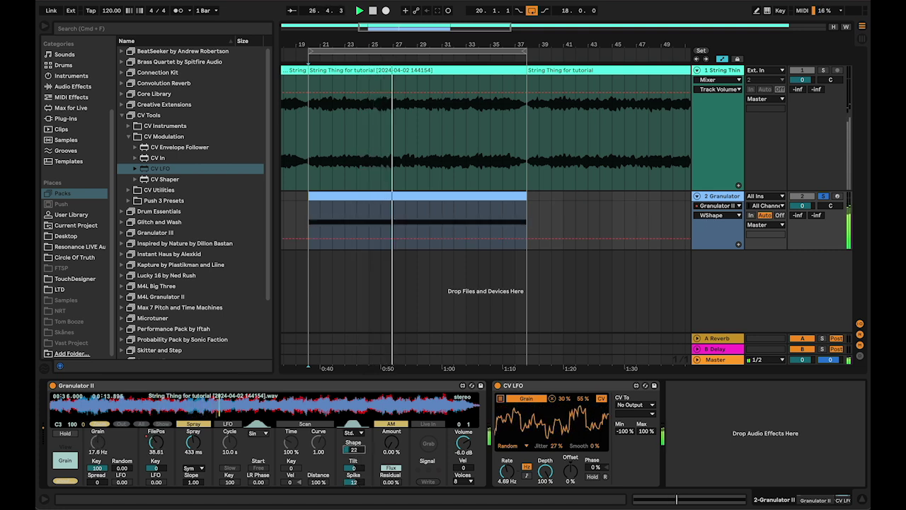
# Set the CV LFO's Grain mapping range to 22% to 41% and collapse the CV Tools pack in the browser.
pyautogui.click(582, 401)
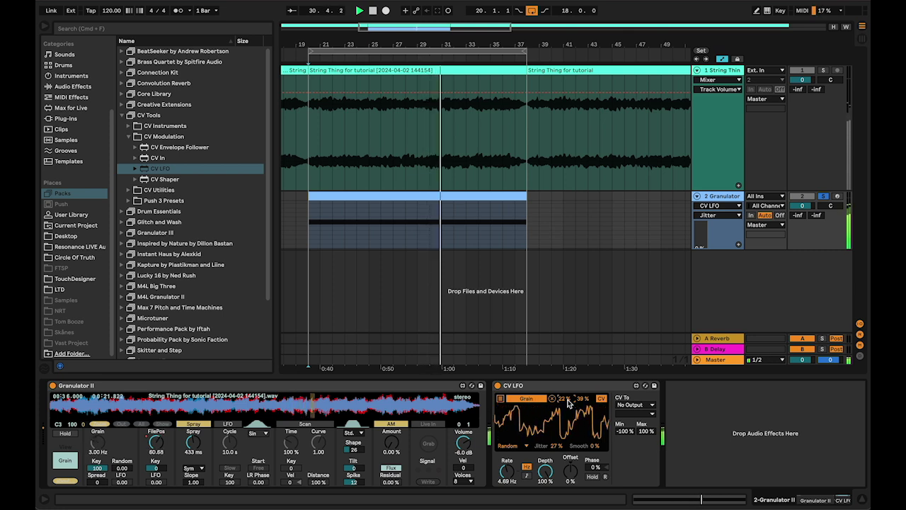
pyautogui.click(735, 456)
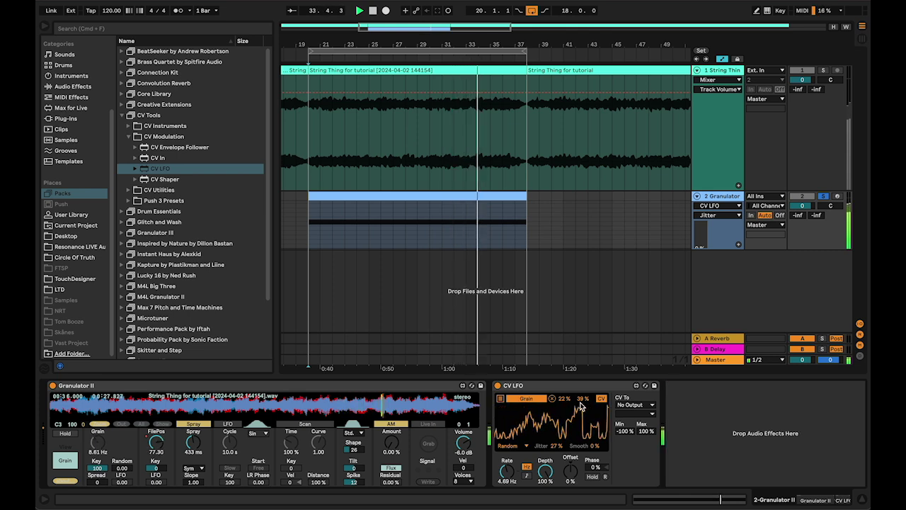
pyautogui.moveTo(581, 402); pyautogui.dragTo(581, 398)
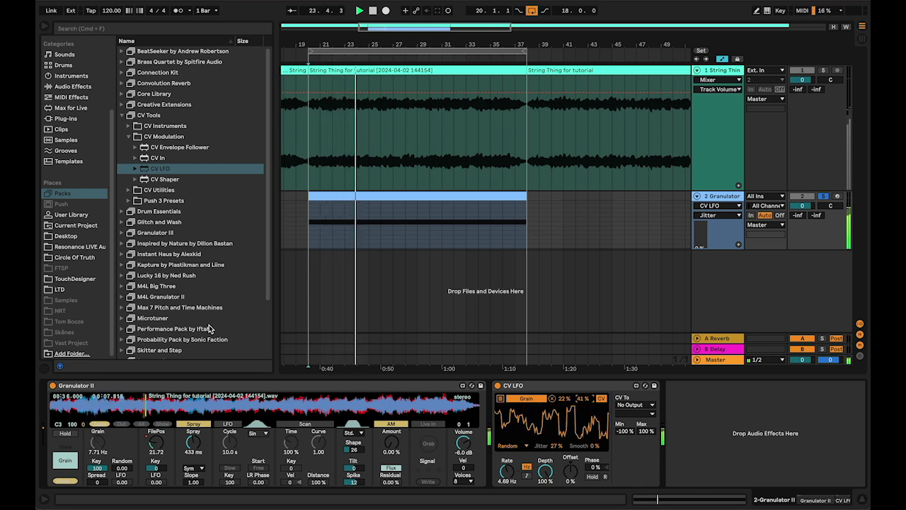
pyautogui.click(122, 115)
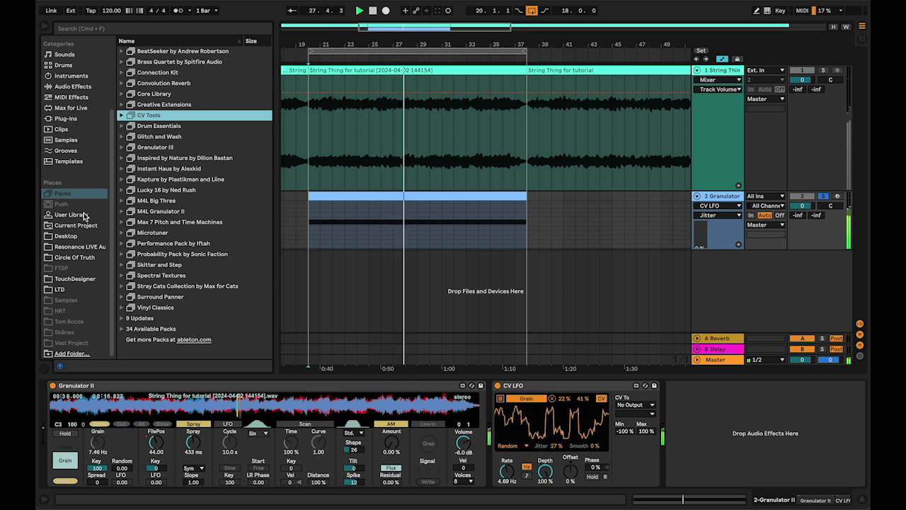
# Add the Echo audio effect to the Granulator track, placed after the CV LFO.
pyautogui.scroll(2, 90, 139)
pyautogui.click(87, 119)
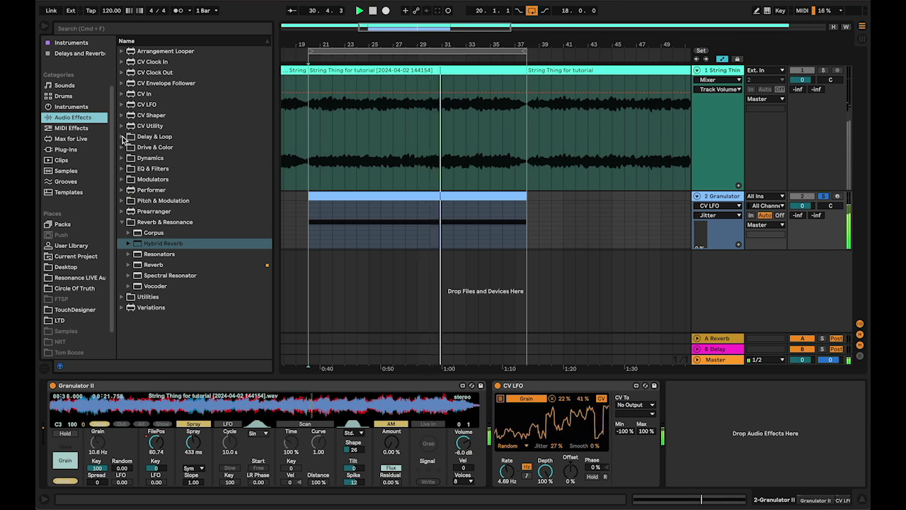
pyautogui.click(155, 137)
pyautogui.click(150, 168)
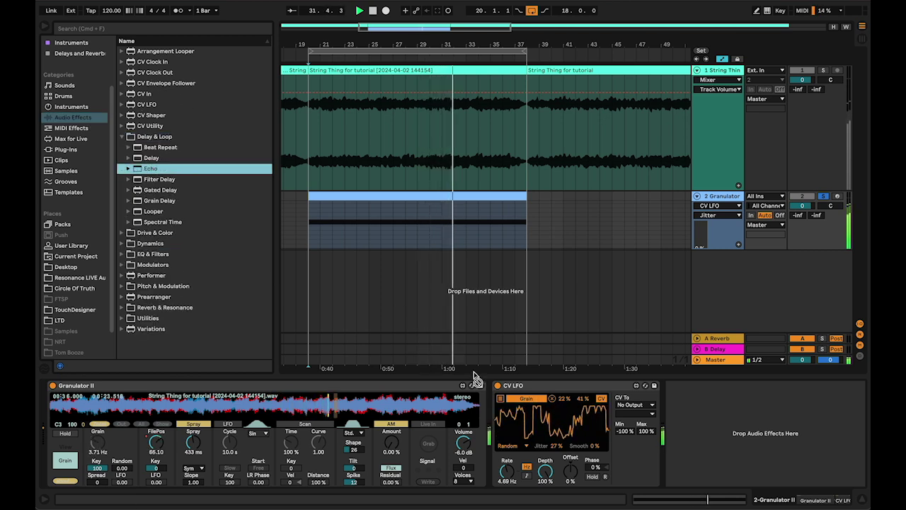
pyautogui.moveTo(686, 426); pyautogui.dragTo(685, 427)
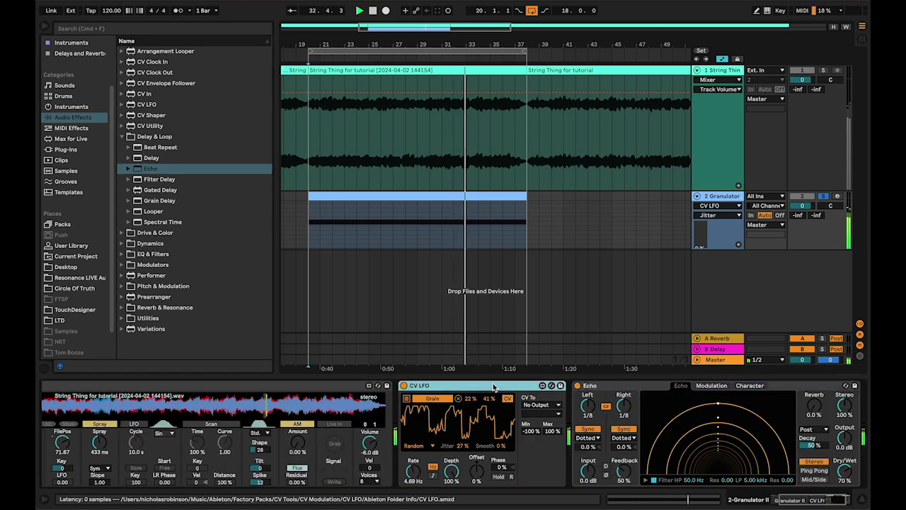
# Set Echo's low-pass to 3.37 kHz, high-pass to 173 Hz, right-channel offset to 2.6% and Dry/Wet to 71%, with the CV LFO collapsed.
pyautogui.moveTo(598, 480); pyautogui.dragTo(599, 489)
pyautogui.click(466, 446)
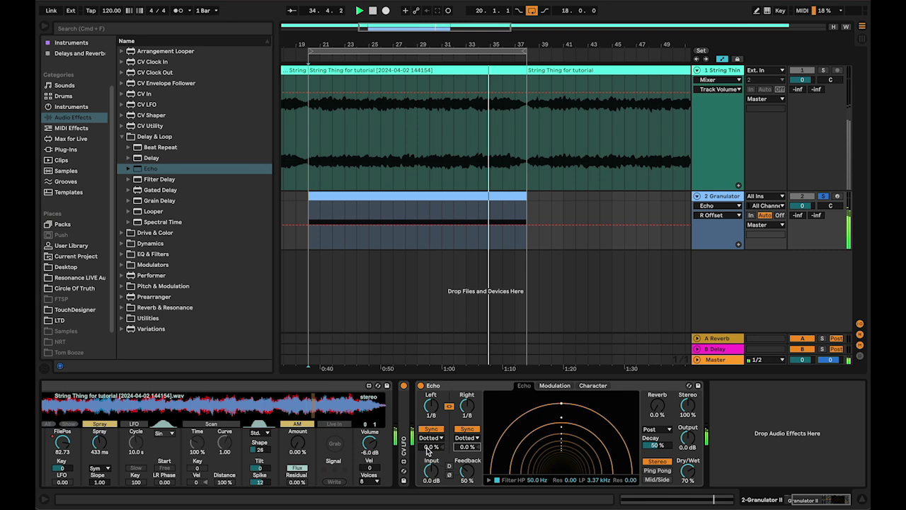
pyautogui.moveTo(466, 447); pyautogui.dragTo(466, 442)
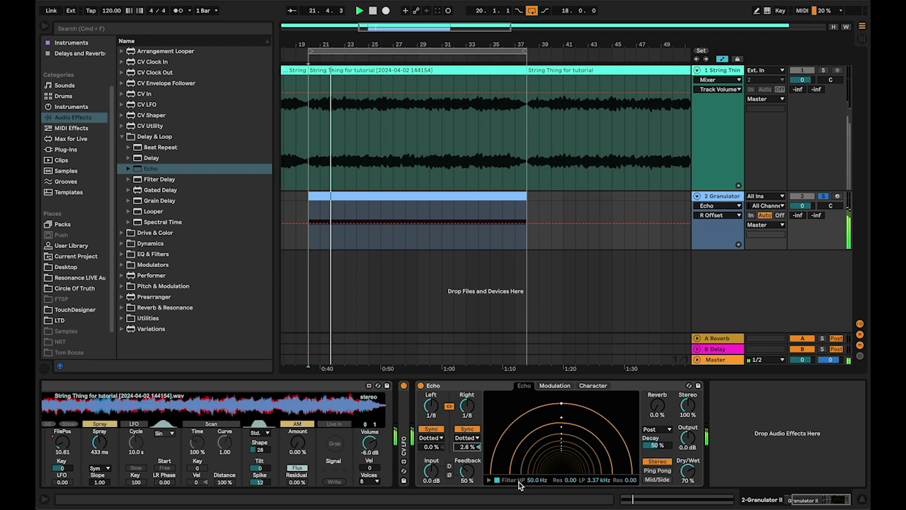
pyautogui.moveTo(537, 481)
pyautogui.mouseDown()
pyautogui.moveTo(537, 459)
pyautogui.moveTo(536, 480)
pyautogui.mouseUp()
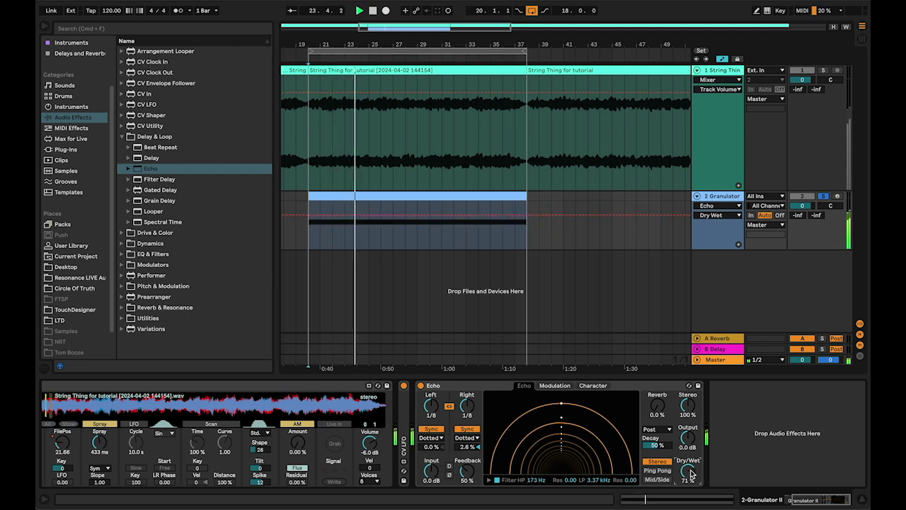
# Set Echo's Reverb level to 55%.
pyautogui.moveTo(657, 406); pyautogui.dragTo(657, 388)
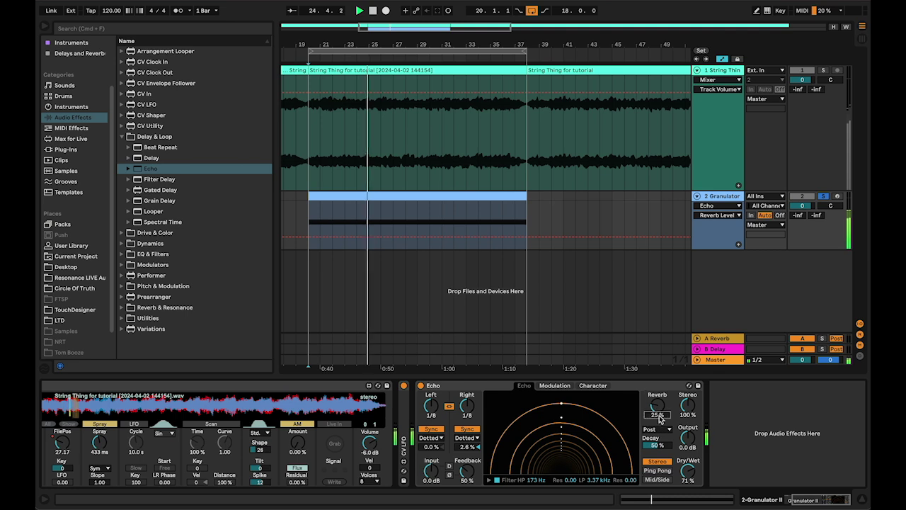
pyautogui.click(659, 415)
pyautogui.moveTo(658, 406)
pyautogui.mouseDown()
pyautogui.moveTo(658, 394)
pyautogui.moveTo(657, 407)
pyautogui.mouseUp()
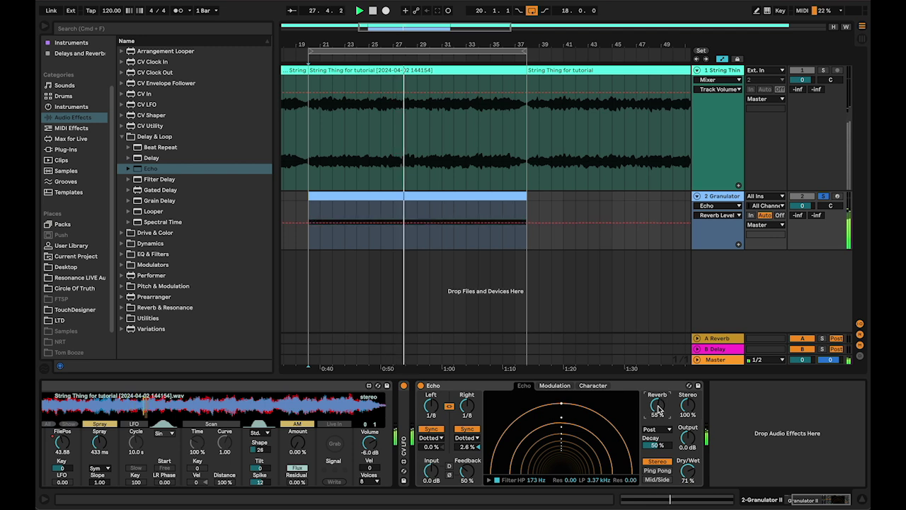
# Set Granulator II's grain envelope Shape to 18 and its Spike to -18.
pyautogui.hscroll(-3, 409, 439)
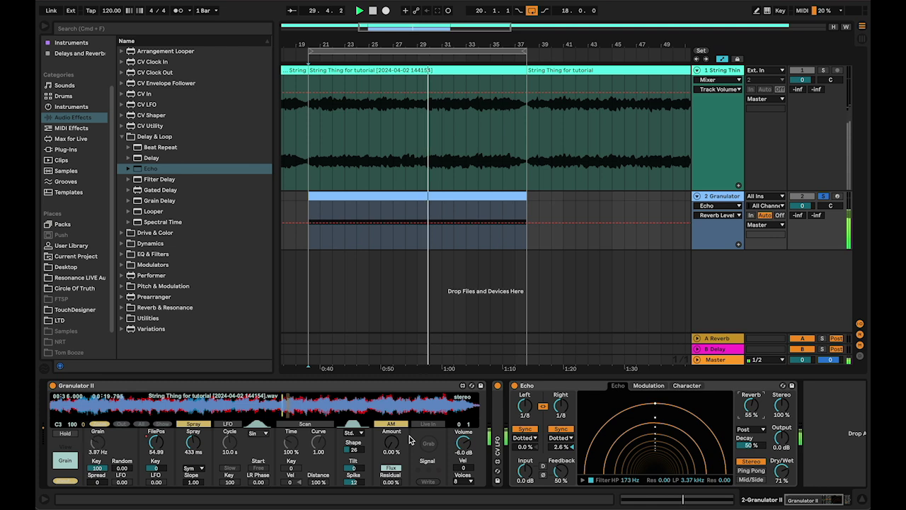
pyautogui.click(354, 448)
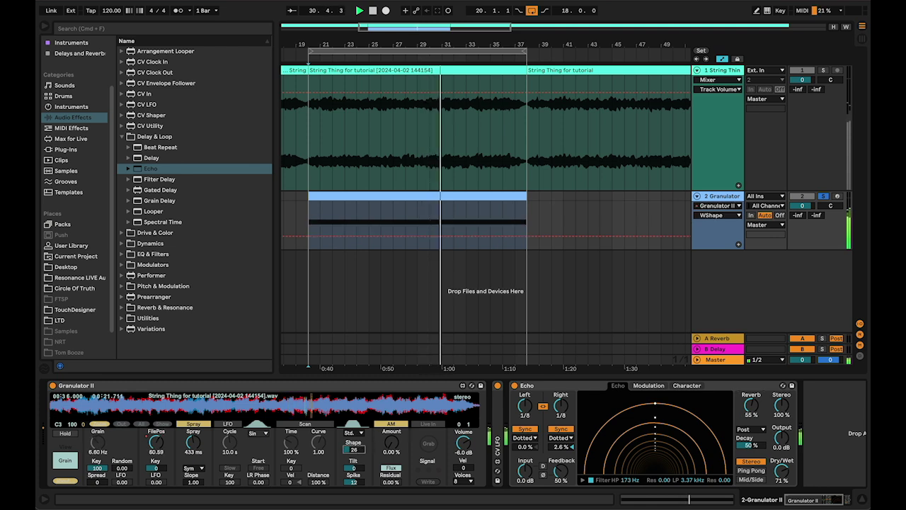
pyautogui.click(354, 482)
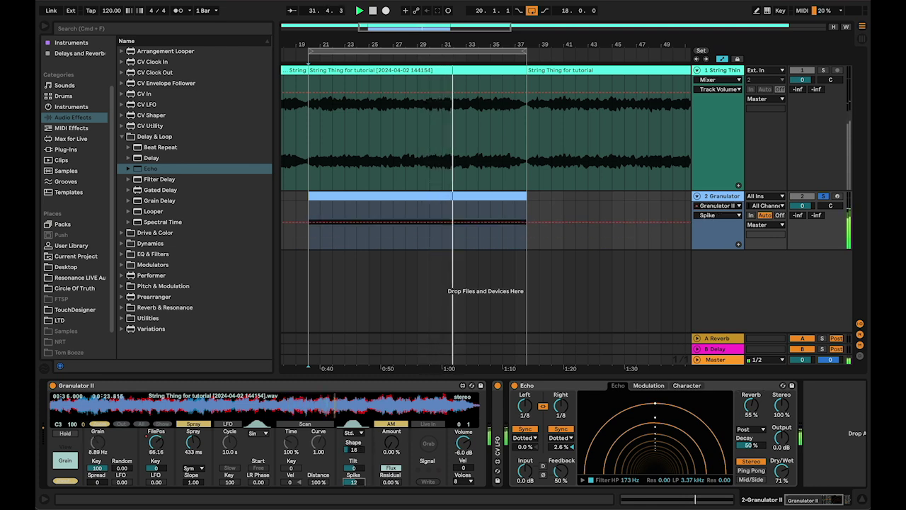
pyautogui.moveTo(359, 480); pyautogui.dragTo(359, 485)
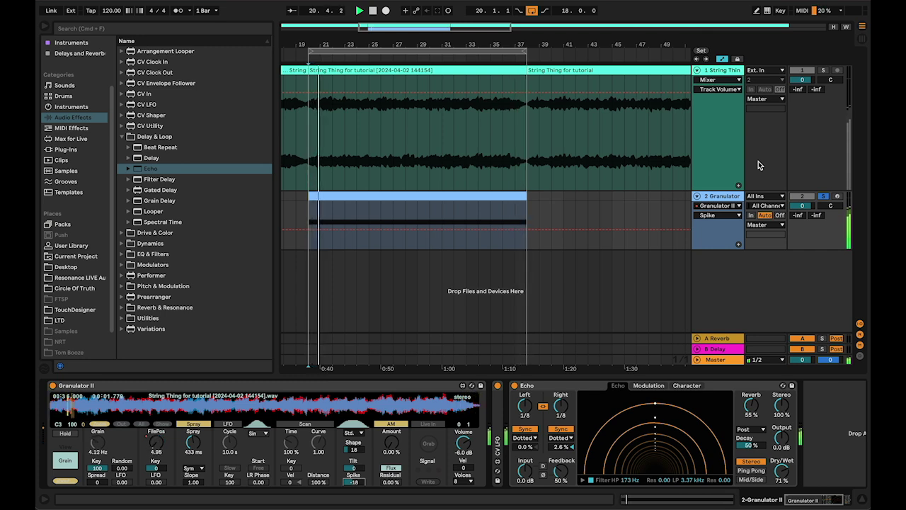
# Add Hybrid Reverb after Echo on the Granulator track and set its Dry/Wet to 17%.
pyautogui.click(121, 138)
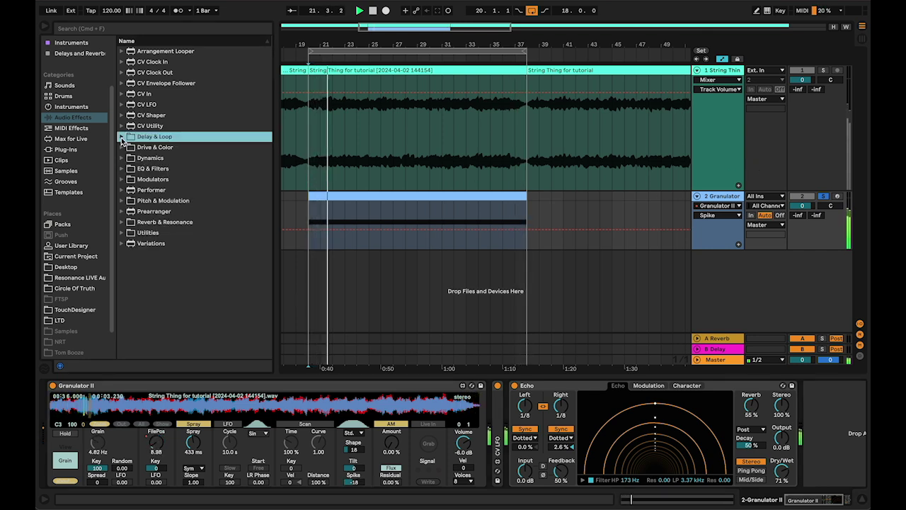
pyautogui.click(122, 222)
pyautogui.moveTo(162, 248); pyautogui.dragTo(820, 416)
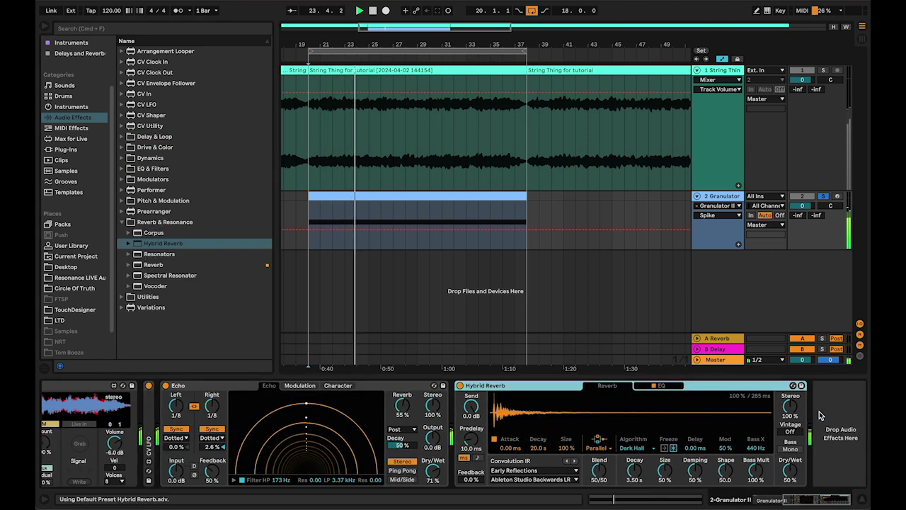
pyautogui.click(790, 470)
pyautogui.moveTo(790, 470); pyautogui.dragTo(791, 479)
# In Hybrid Reverb's EQ, make the high band a 36 dB high cut at about 2.85 kHz and raise the low-cut frequency.
pyautogui.click(663, 386)
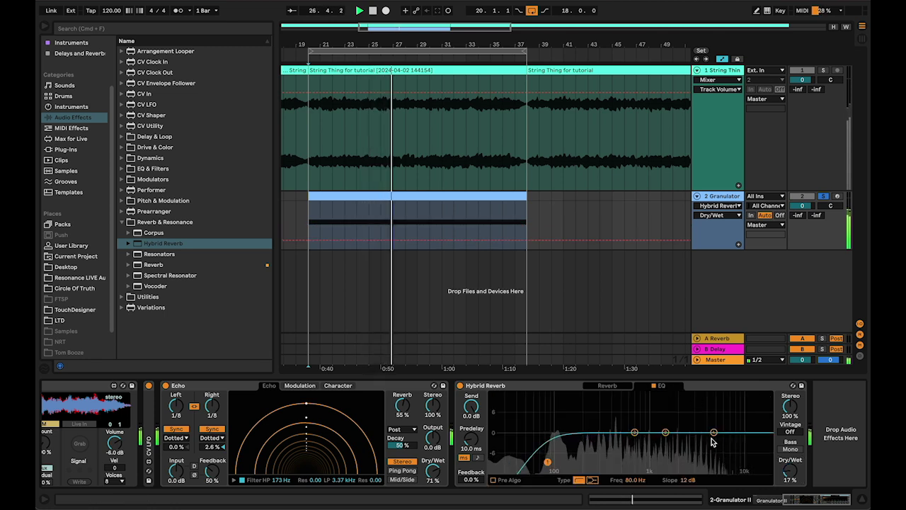
pyautogui.click(580, 480)
pyautogui.moveTo(715, 435); pyautogui.dragTo(661, 437)
pyautogui.moveTo(547, 462); pyautogui.dragTo(575, 461)
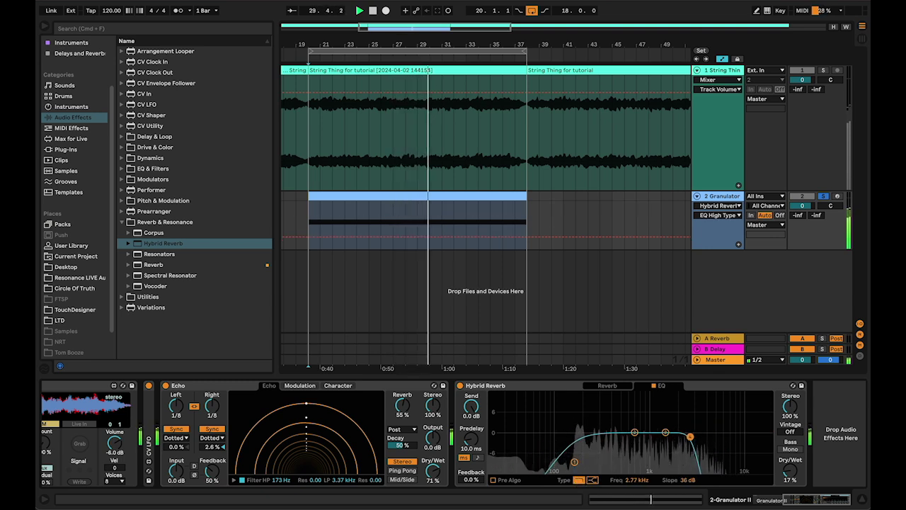
# In Granulator II's Filter view, set Filter A to HP12 with its frequency at about 743 Hz.
pyautogui.hscroll(-5, 687, 445)
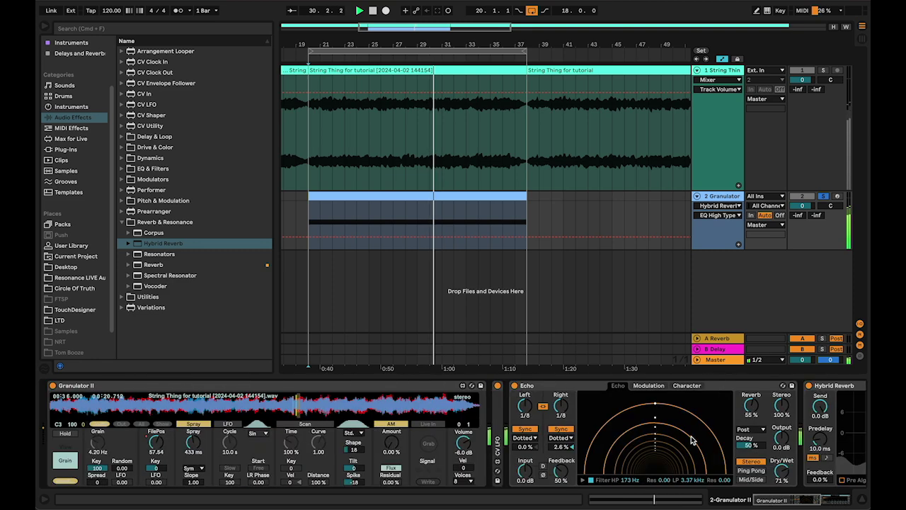
pyautogui.click(68, 462)
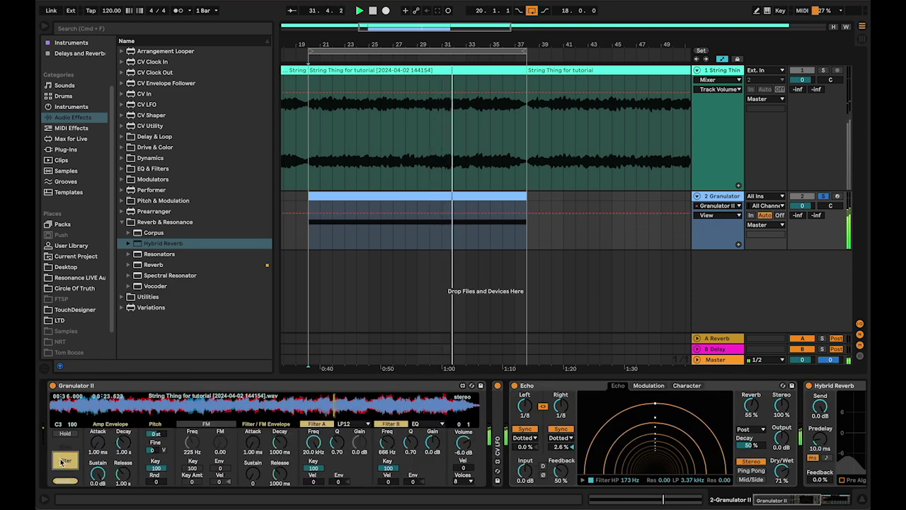
pyautogui.click(67, 460)
pyautogui.click(66, 459)
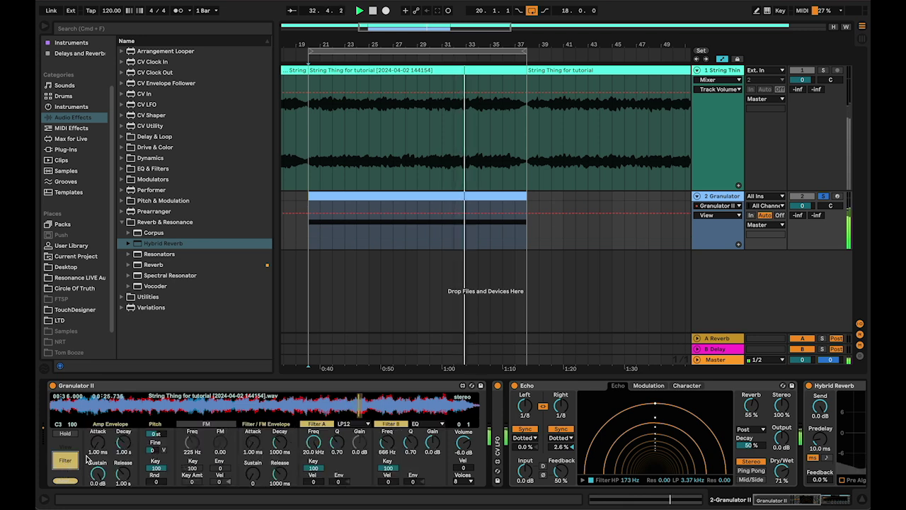
pyautogui.click(345, 423)
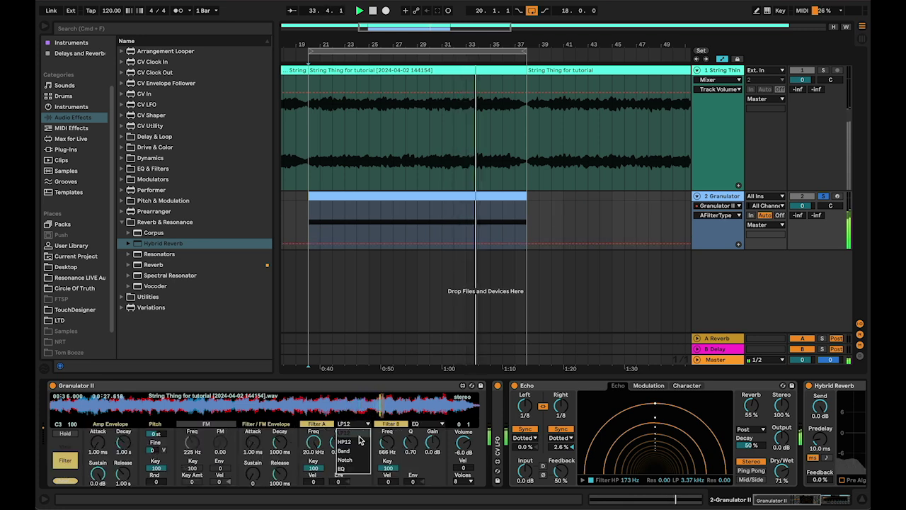
pyautogui.click(358, 442)
pyautogui.moveTo(313, 442); pyautogui.dragTo(313, 488)
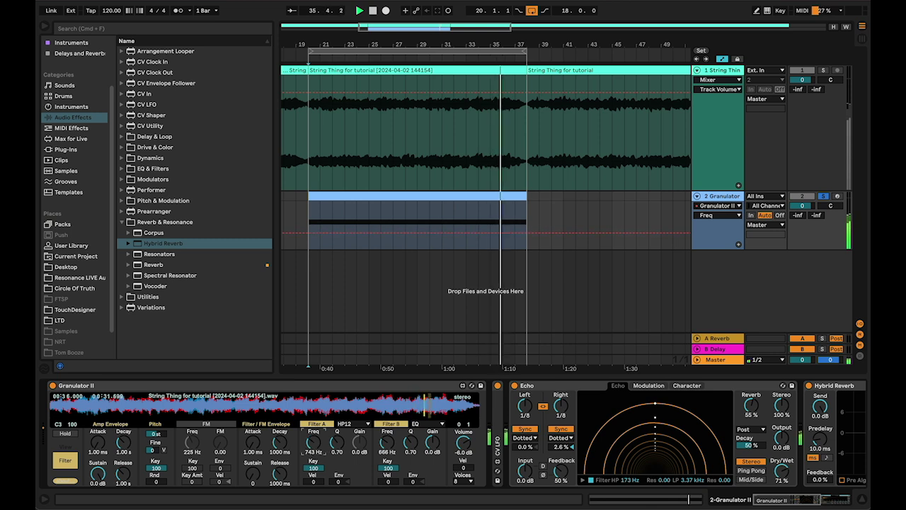
# Set Granulator II's Filter B to LP12 at 3.89 kHz, and Filter A's frequency to 371 Hz with a Q of 0.56.
pyautogui.click(423, 423)
pyautogui.click(425, 438)
pyautogui.moveTo(388, 443)
pyautogui.mouseDown()
pyautogui.moveTo(388, 417)
pyautogui.moveTo(388, 431)
pyautogui.mouseUp()
pyautogui.moveTo(314, 443); pyautogui.dragTo(313, 459)
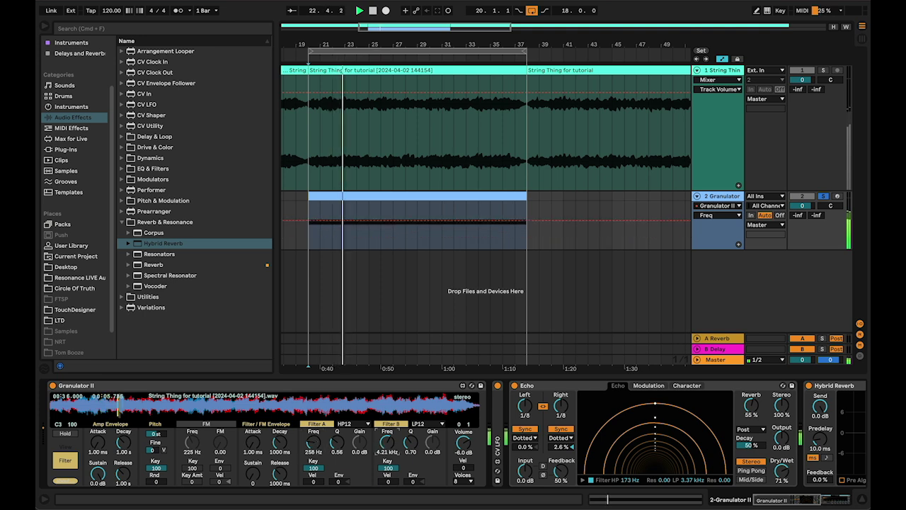
pyautogui.moveTo(312, 446); pyautogui.dragTo(312, 440)
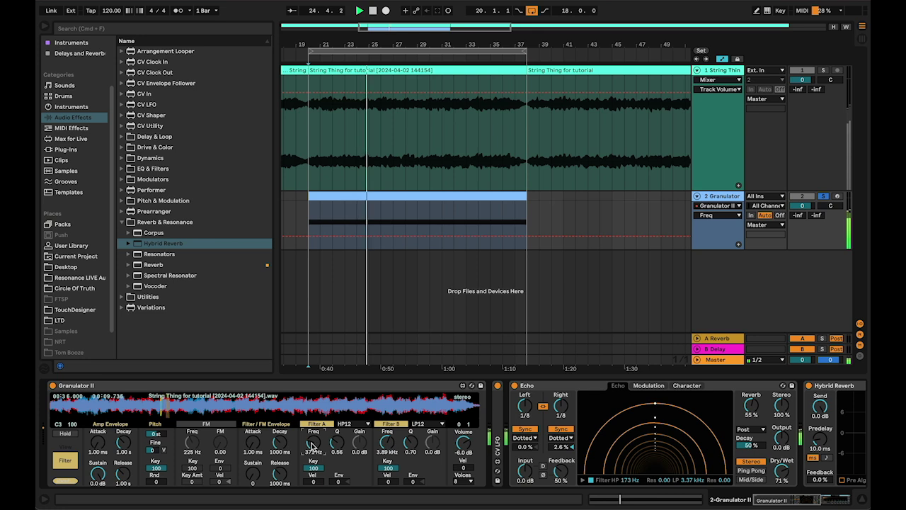
# Set the maximum of the CV LFO's Grain mapping to 39%, and collapse the Echo and CV LFO devices.
pyautogui.click(64, 460)
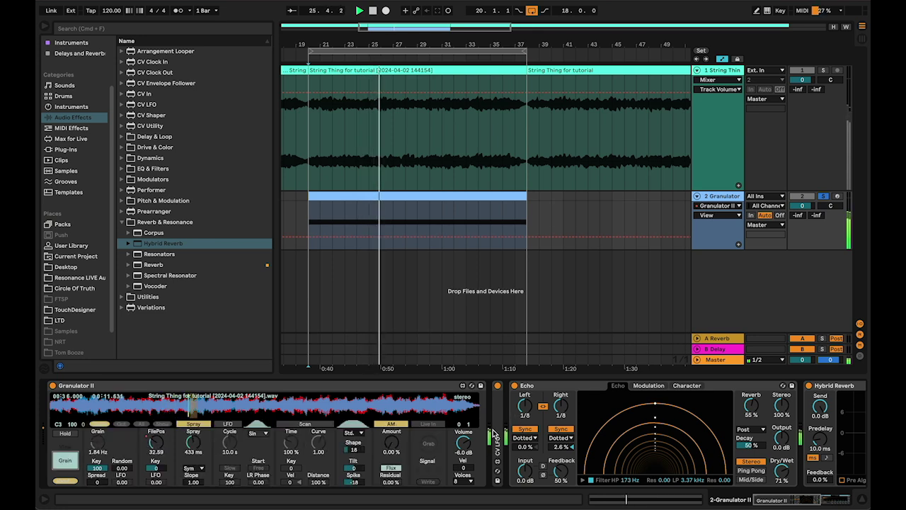
pyautogui.moveTo(498, 435); pyautogui.dragTo(498, 435)
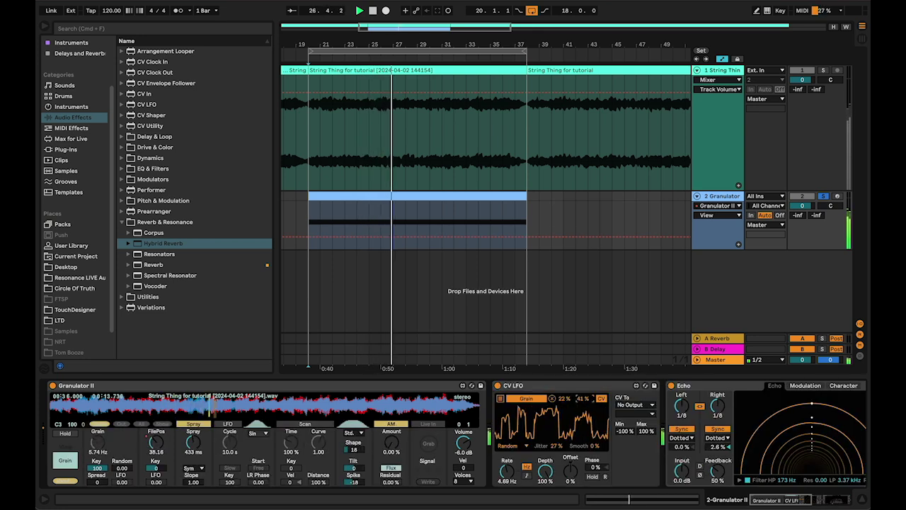
pyautogui.doubleClick(702, 386)
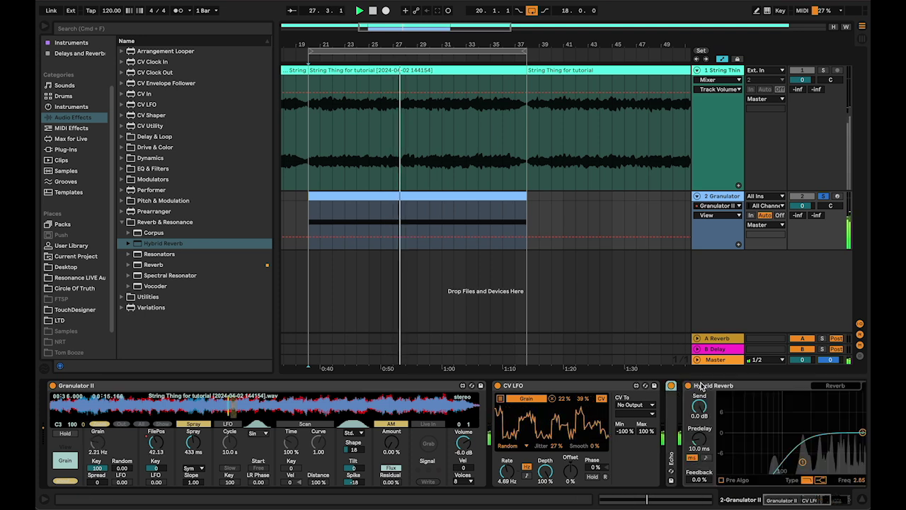
pyautogui.doubleClick(550, 386)
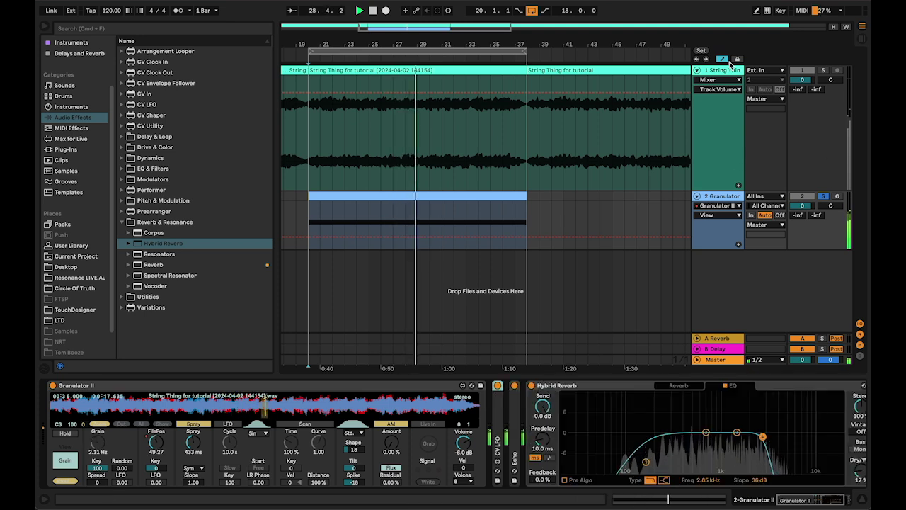
# Unsolo the Granulator track and, with automation hidden, set the string track's volume to -5.6 dB.
pyautogui.click(825, 196)
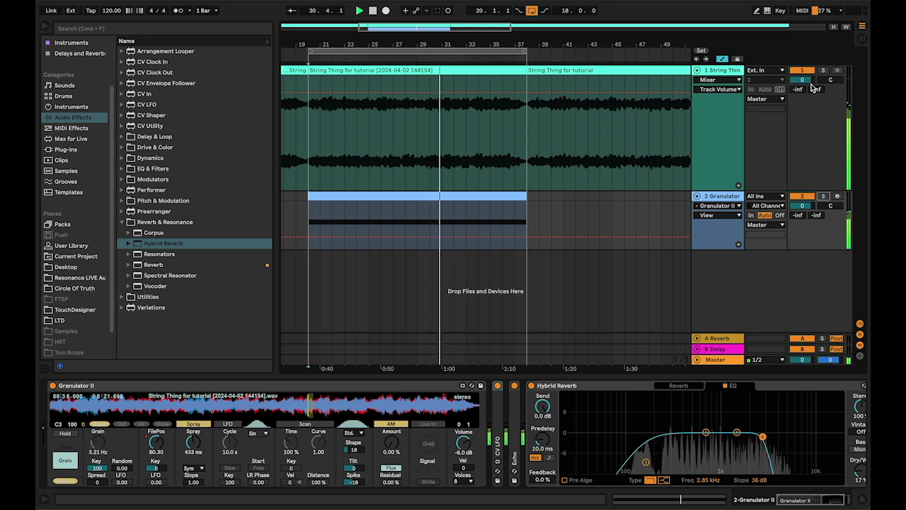
pyautogui.click(722, 59)
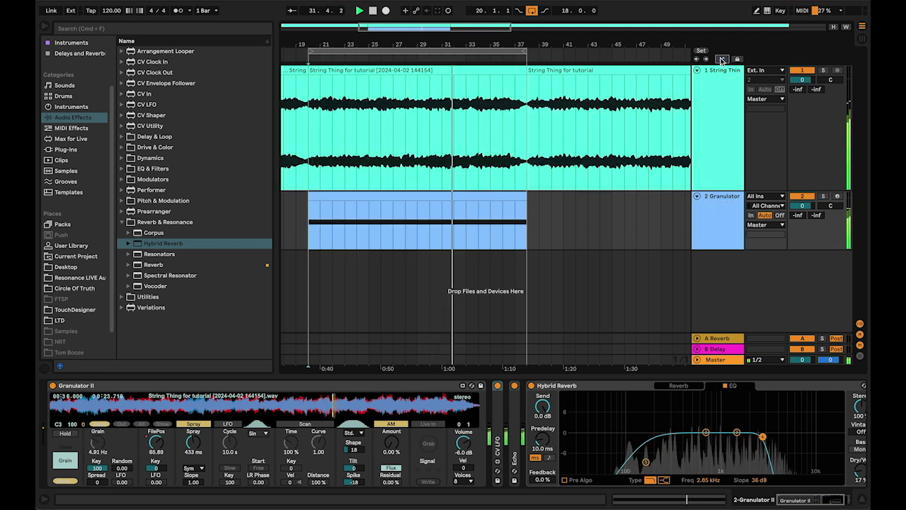
pyautogui.moveTo(804, 81); pyautogui.dragTo(804, 82)
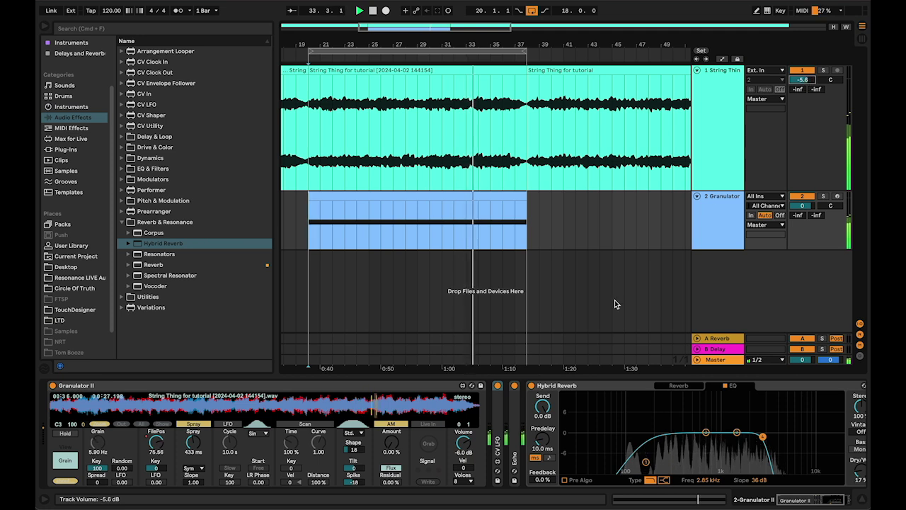
# Unfold Echo, set its Dry/Wet to 46% and collapse the device again.
pyautogui.doubleClick(515, 445)
pyautogui.moveTo(782, 470); pyautogui.dragTo(782, 494)
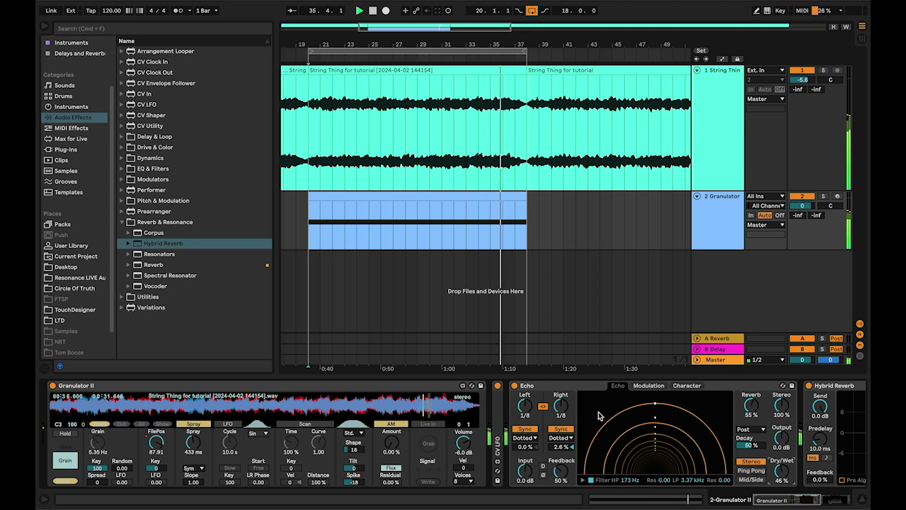
pyautogui.doubleClick(559, 385)
# Set the string track's volume to -8.1 dB.
pyautogui.click(803, 79)
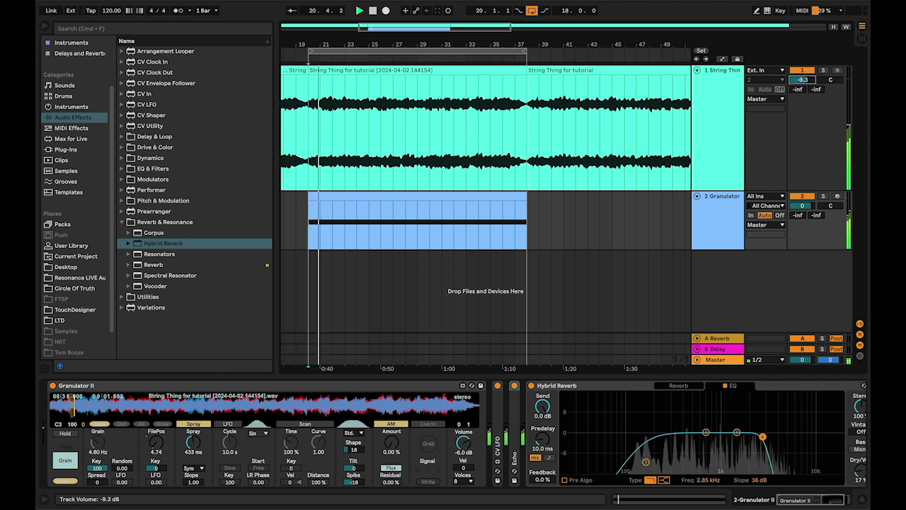
pyautogui.moveTo(802, 80); pyautogui.dragTo(803, 79)
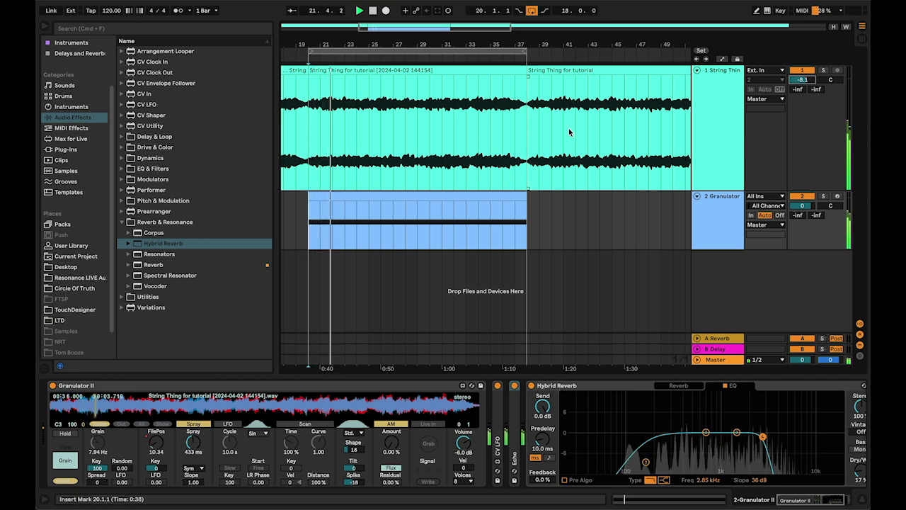
pyautogui.press('-')
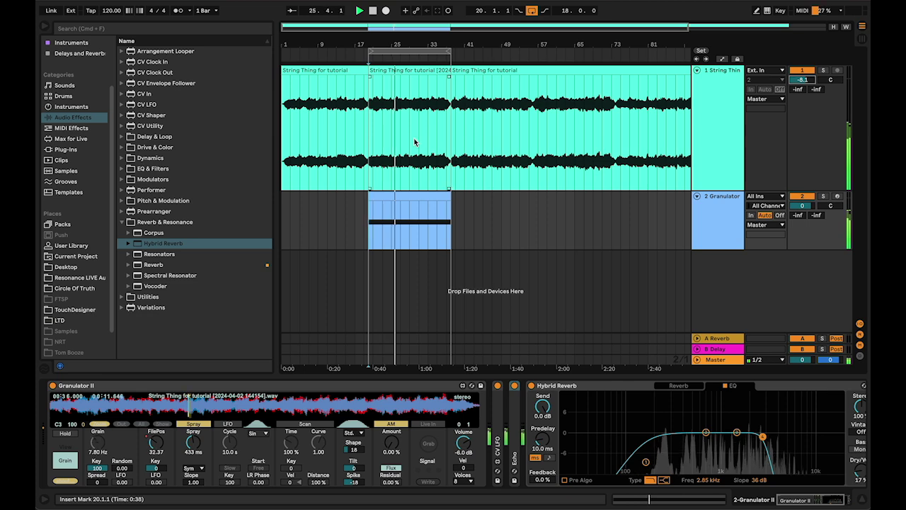
pyautogui.press('+')
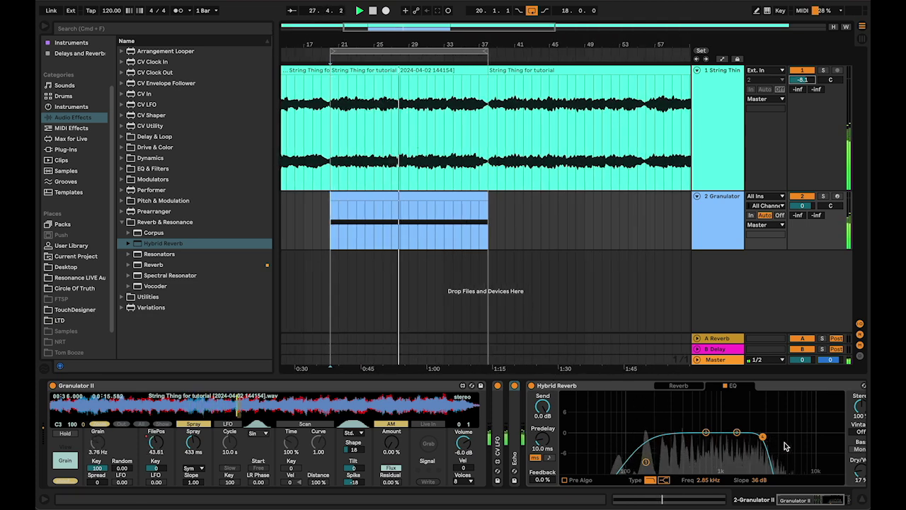
# Unfold Echo to check its settings, and collapse both the Echo and Hybrid Reverb devices.
pyautogui.hscroll(3, 785, 446)
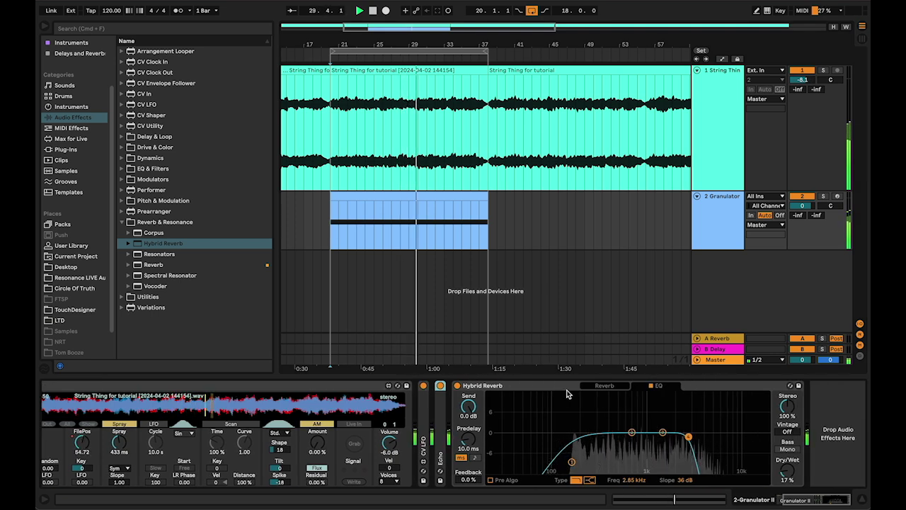
pyautogui.doubleClick(441, 429)
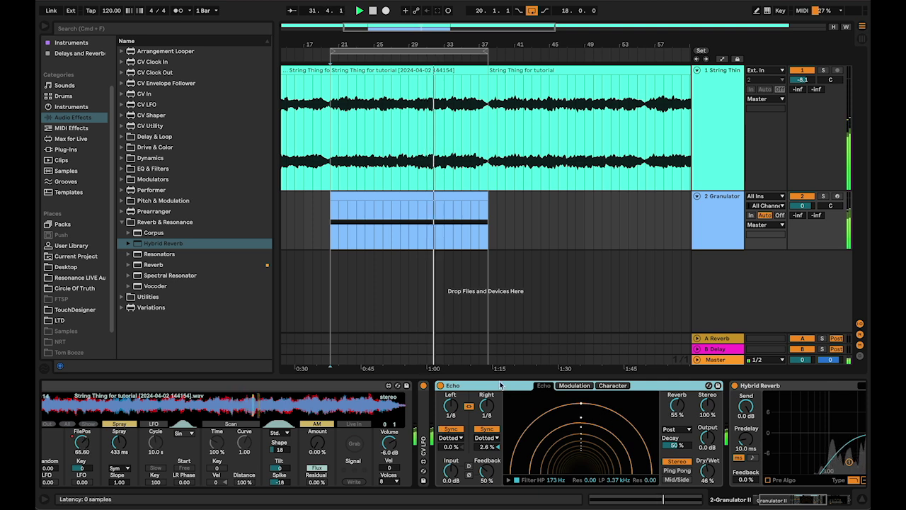
pyautogui.doubleClick(500, 385)
pyautogui.doubleClick(504, 385)
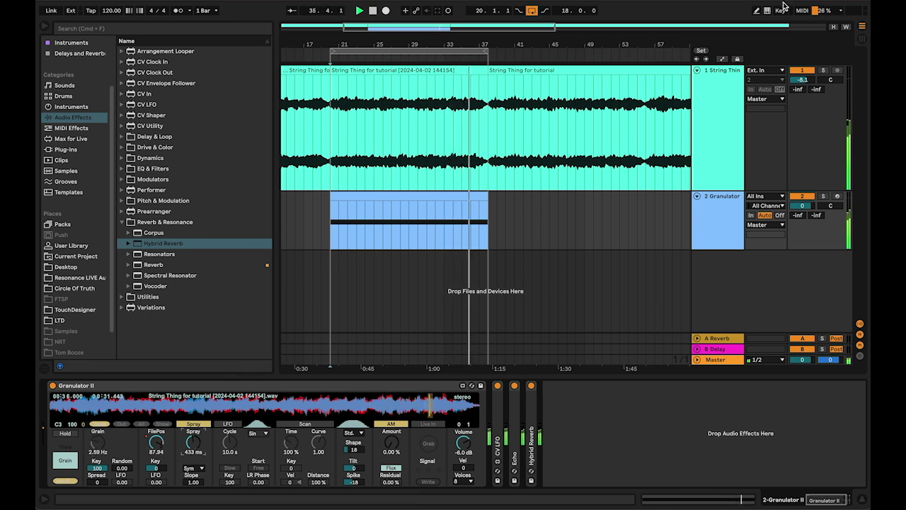
# Show automation, draw a Granulator II Spray rise from bar 20 to 4.39 s just before bar 23 and back by bar 25, and play the clip.
pyautogui.press('a')
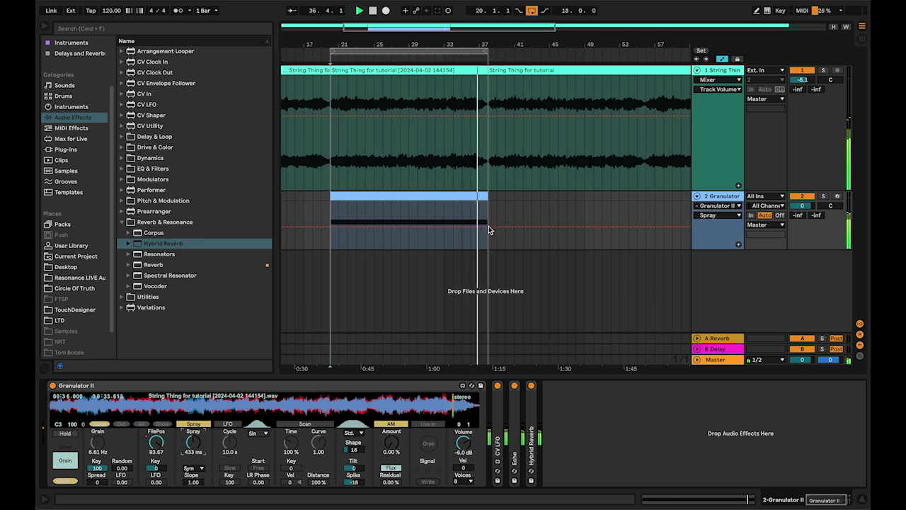
pyautogui.scroll(10, 348, 226)
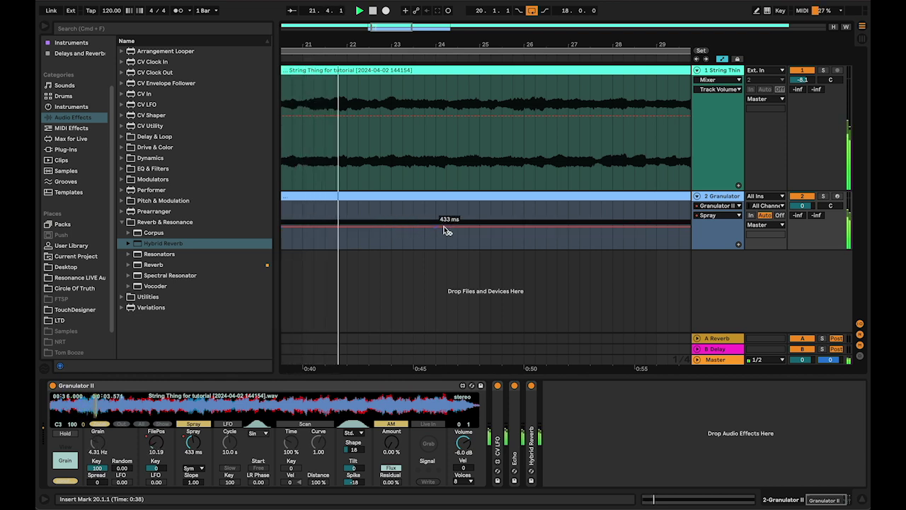
pyautogui.click(479, 227)
pyautogui.hscroll(-3, 479, 227)
pyautogui.hscroll(-2, 467, 219)
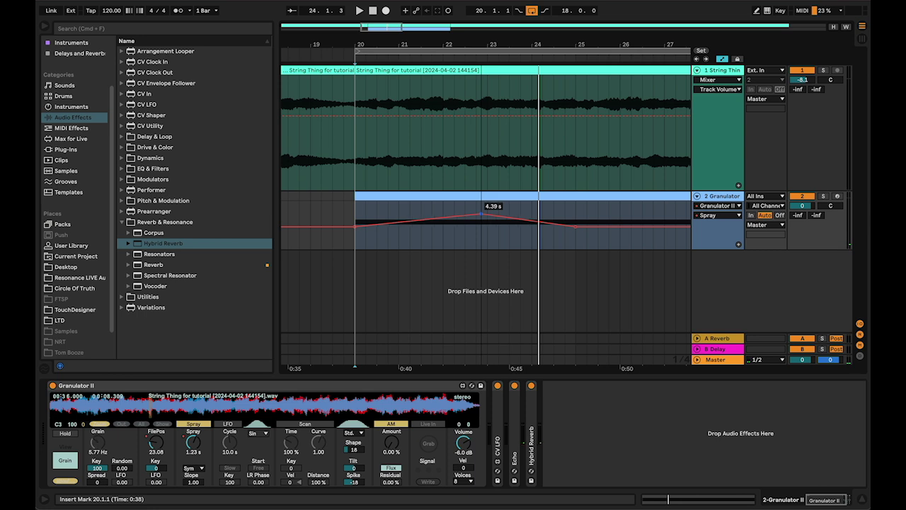
pyautogui.click(371, 199)
pyautogui.press('space')
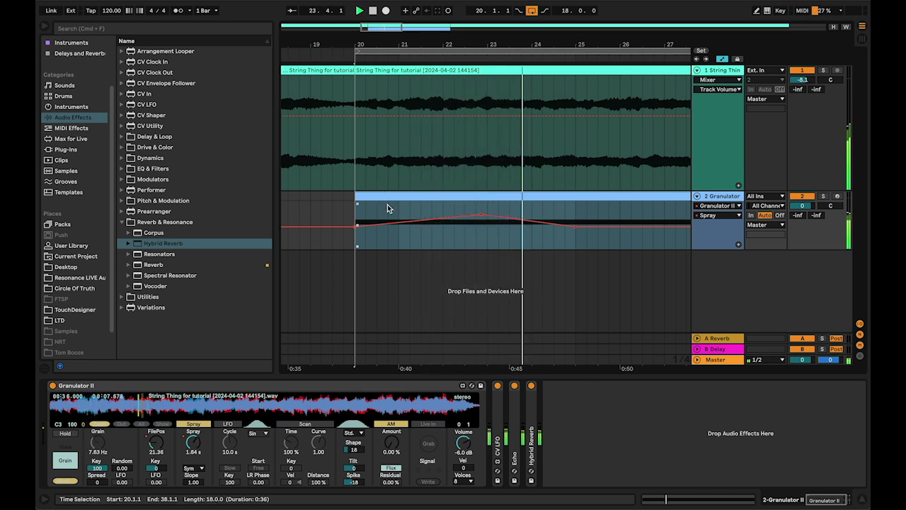
# Lower the first Spray peak before bar 23, add a low breakpoint near bar 24.5, and replay the passage.
pyautogui.click(553, 224)
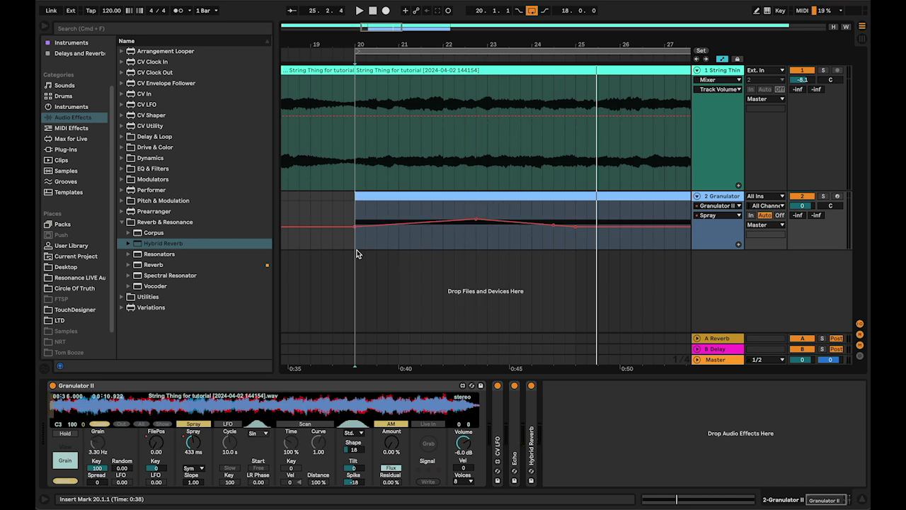
pyautogui.press('space')
pyautogui.scroll(-3, 489, 242)
pyautogui.click(490, 241)
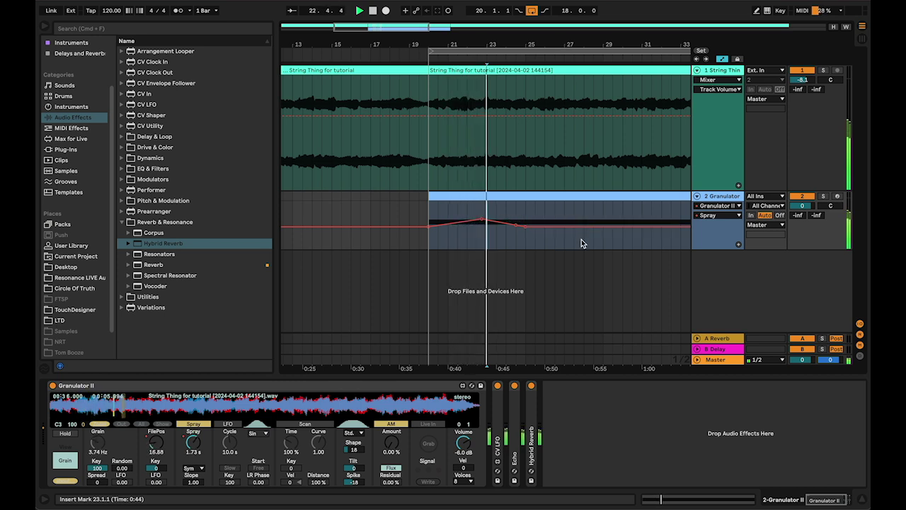
# Add two more Spray automation peaks, one of 2.41 s just after bar 26 and one of similar height at bar 31.
pyautogui.scroll(3, 582, 238)
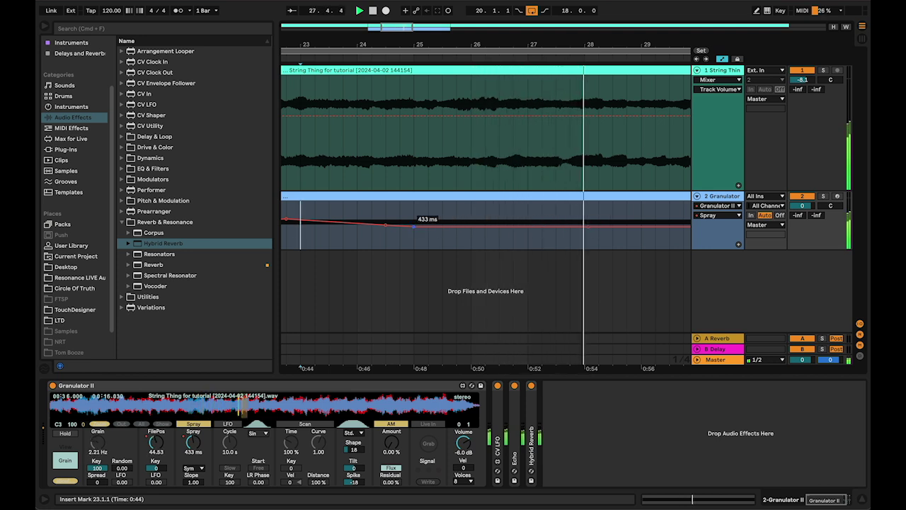
pyautogui.moveTo(494, 226); pyautogui.dragTo(493, 218)
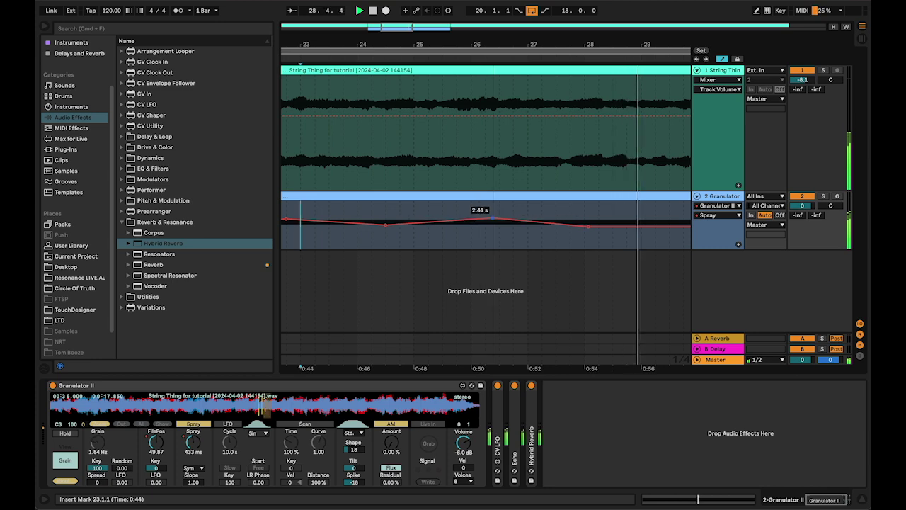
pyautogui.scroll(-3, 527, 222)
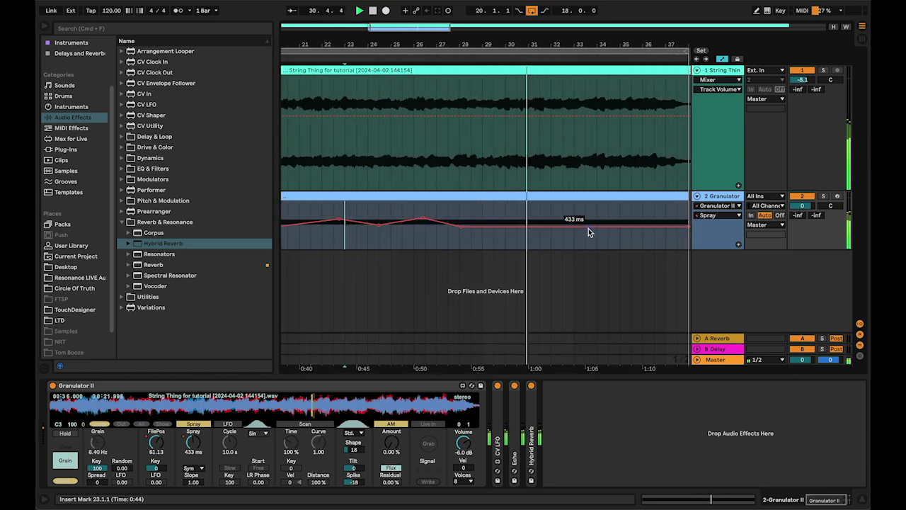
pyautogui.moveTo(528, 225); pyautogui.dragTo(528, 221)
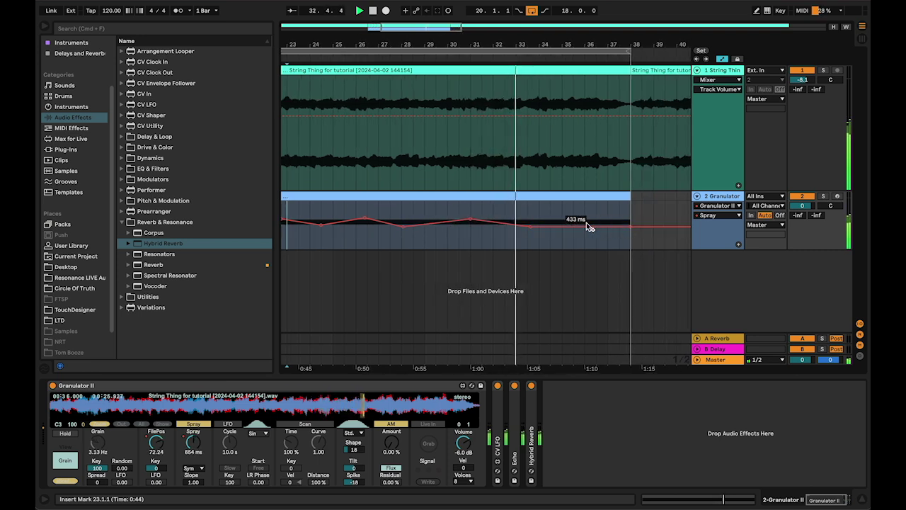
# Drop the Spray automation from bar 36 to 0.78 ms at bar 38, and set its starting point at bar 20 to 0.00 ms.
pyautogui.moveTo(585, 224); pyautogui.dragTo(631, 243)
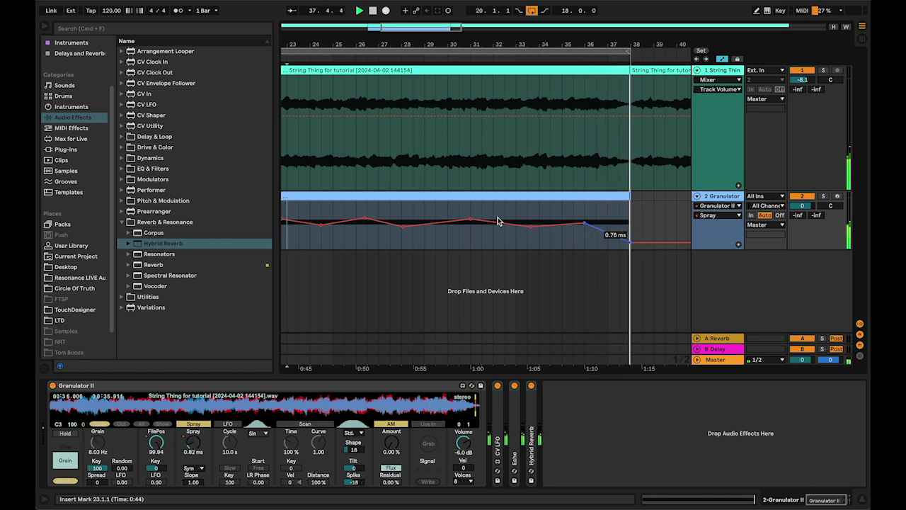
pyautogui.moveTo(510, 225); pyautogui.dragTo(510, 248)
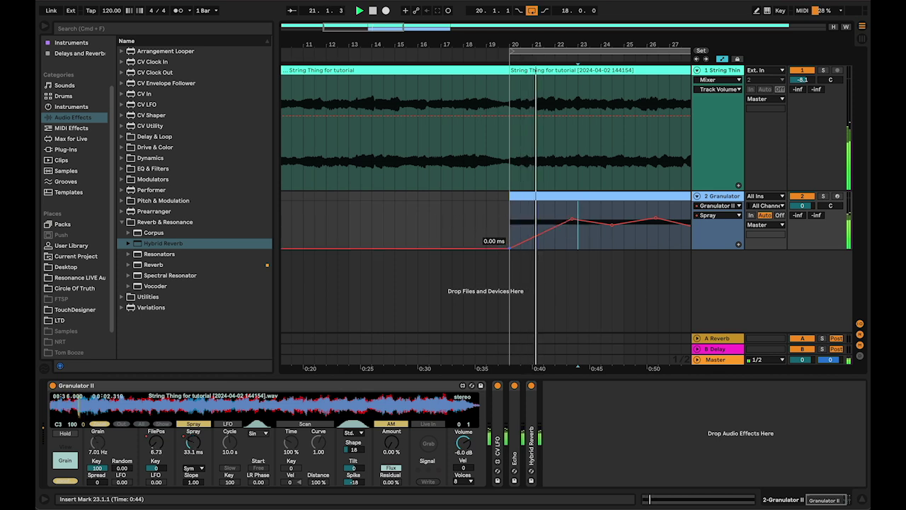
# Play the Granulator clip from its start to hear the full Spray automation, and hide the automation lanes.
pyautogui.click(547, 193)
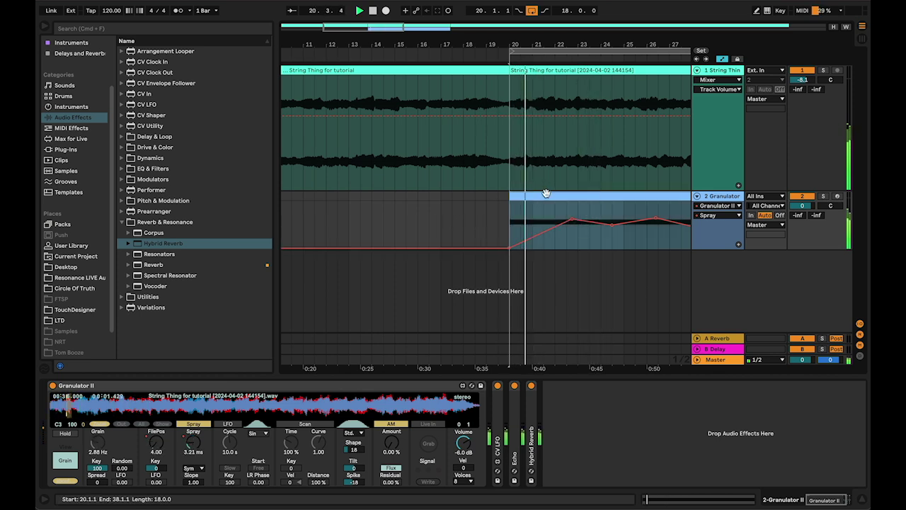
pyautogui.scroll(-5, 547, 194)
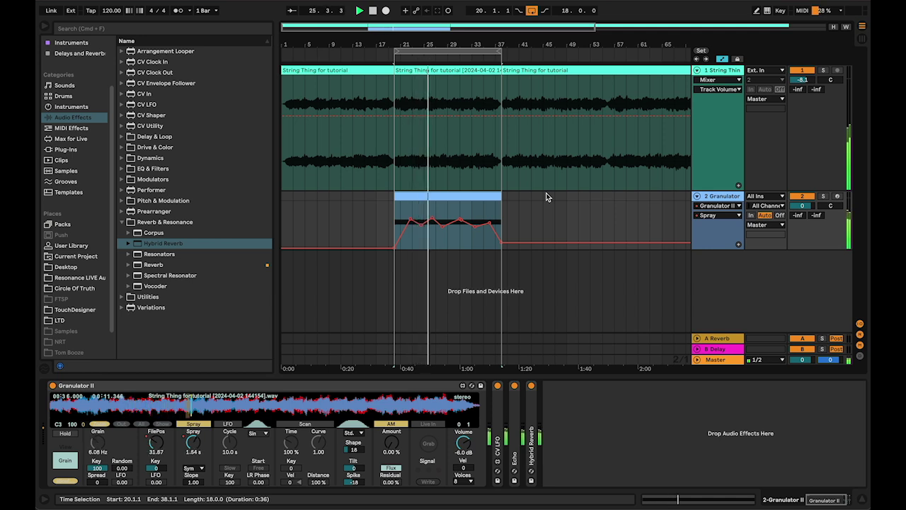
pyautogui.click(721, 59)
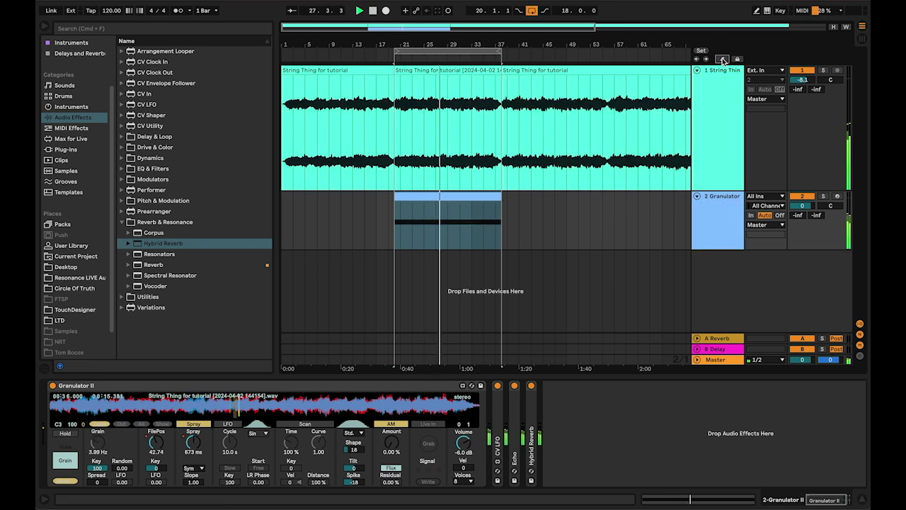